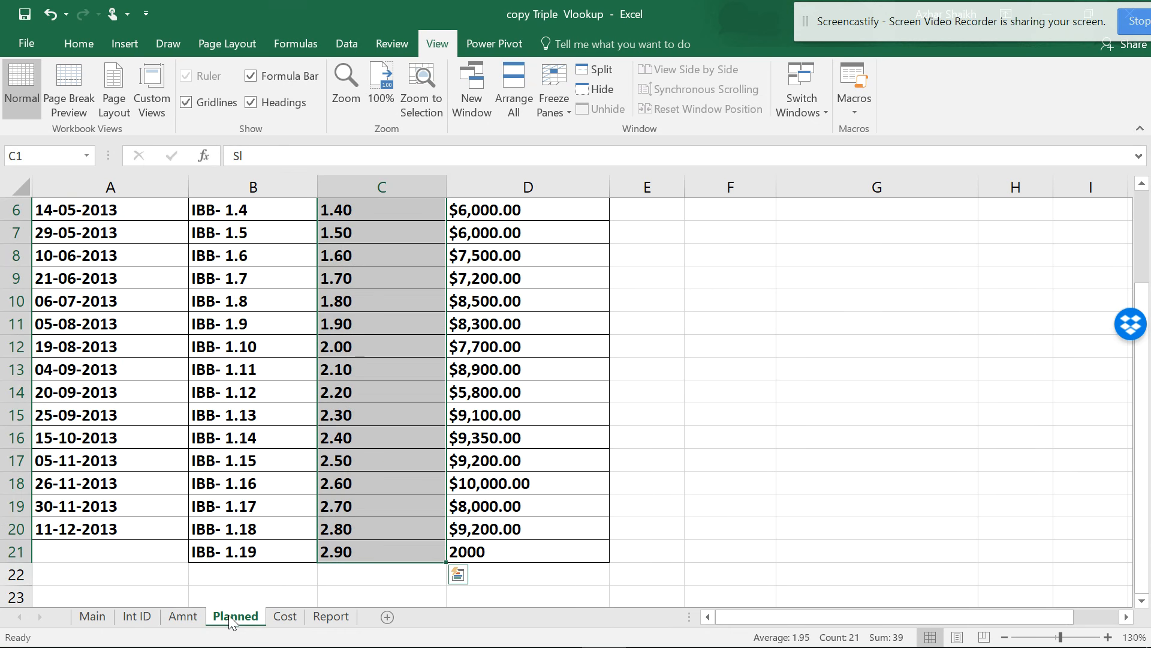
Step: Examine the columns of the Planned and Cost sheets and the empty columns of the Report sheet
scroll(261, 527, "up", 2)
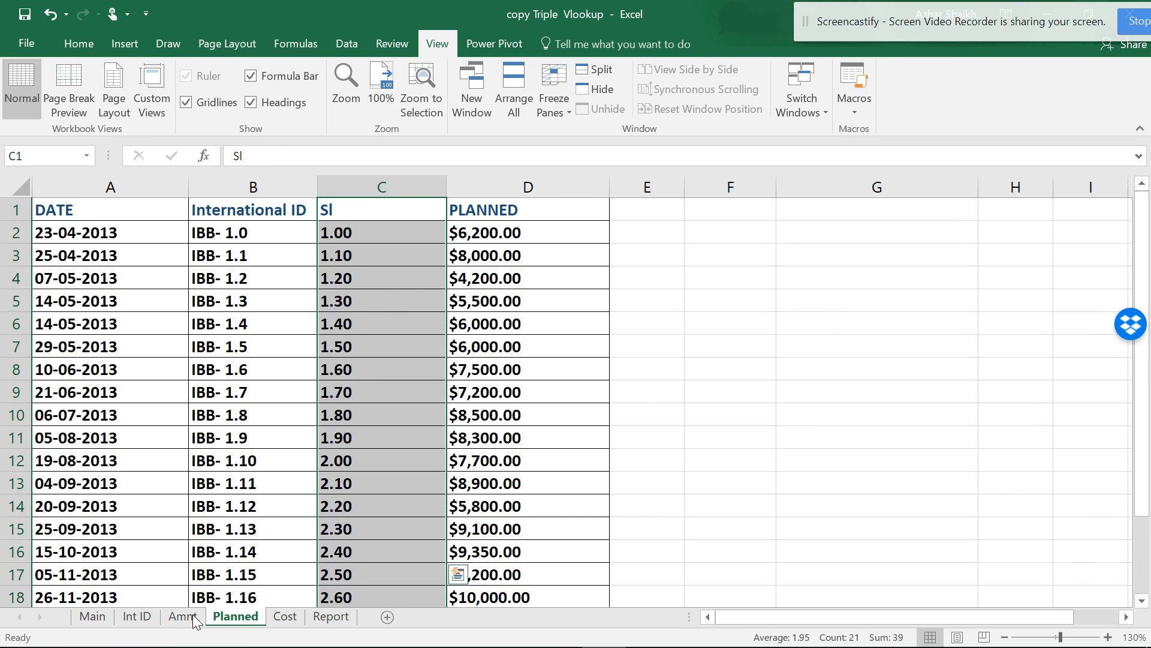
left_click(287, 616)
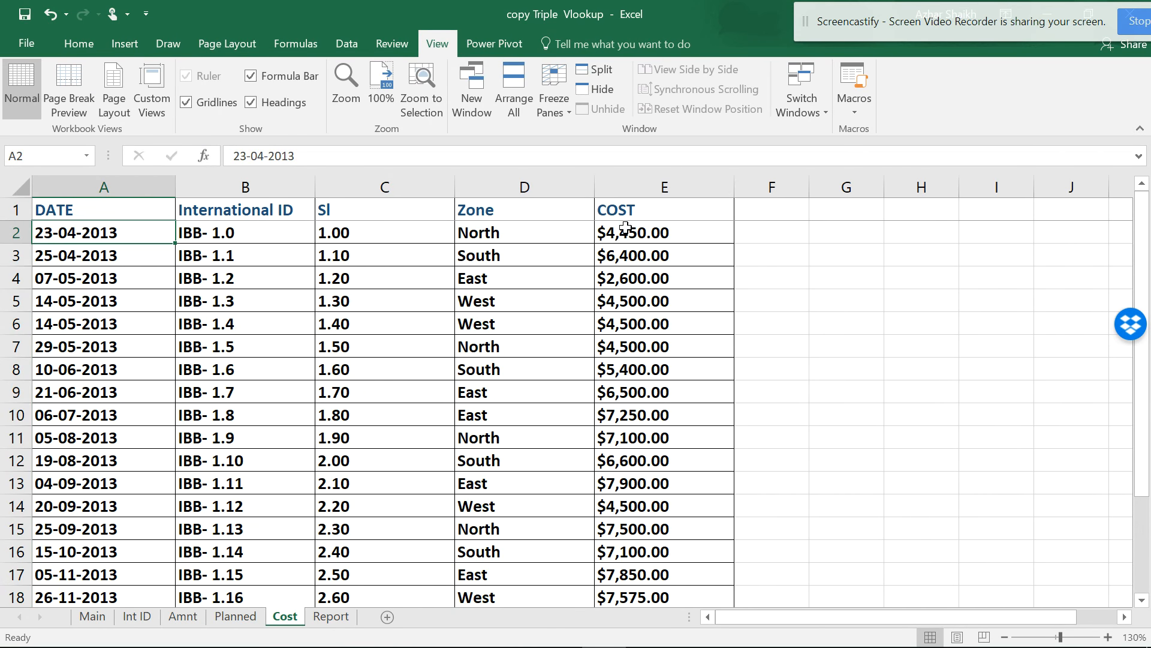
left_click(301, 248)
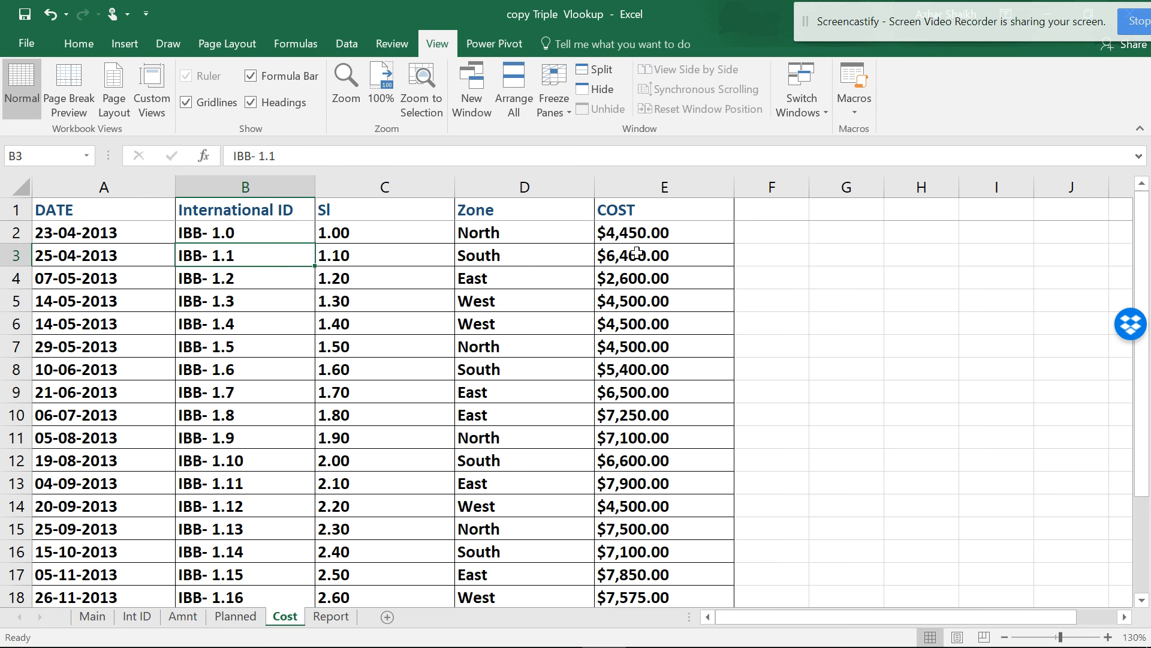
left_click(177, 619)
left_click(235, 617)
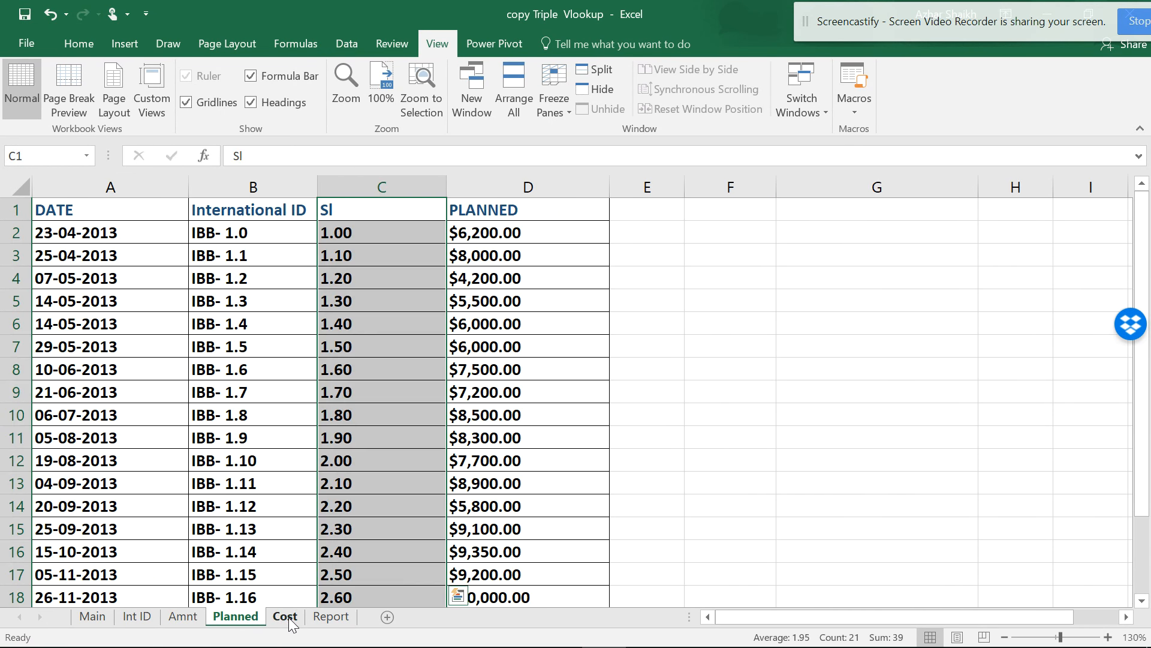
left_click(285, 616)
left_click(331, 617)
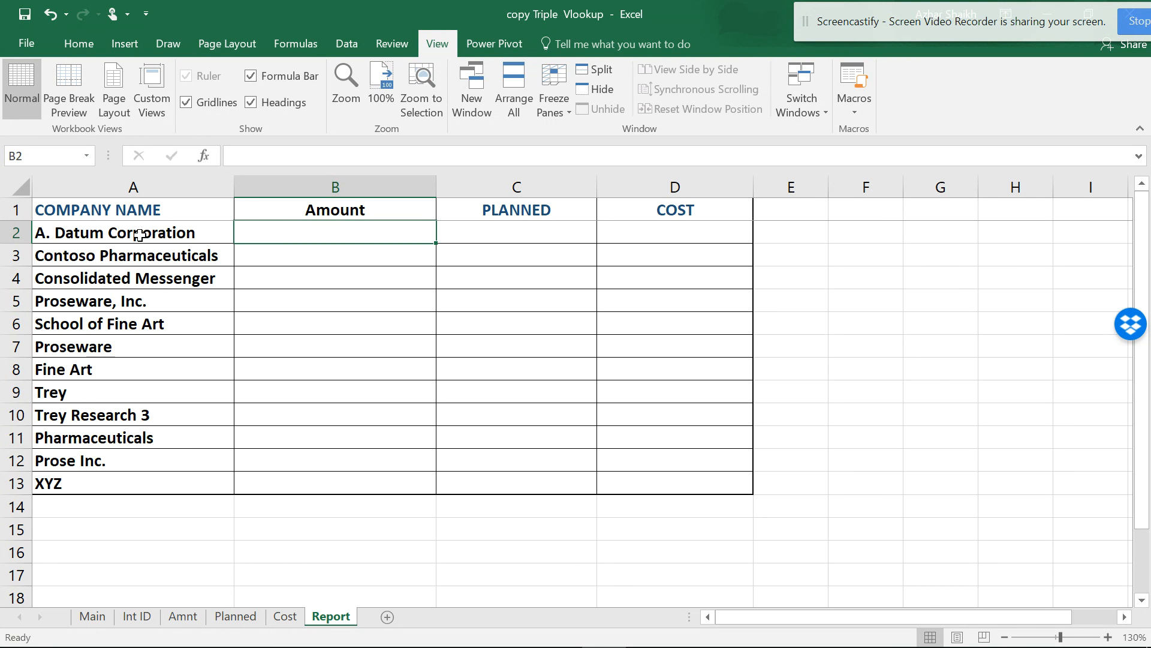
Step: Trace the shared ID columns from Cost, Planned and Amnt through Int ID to Main, and check the first PLANNED figure
left_click(283, 617)
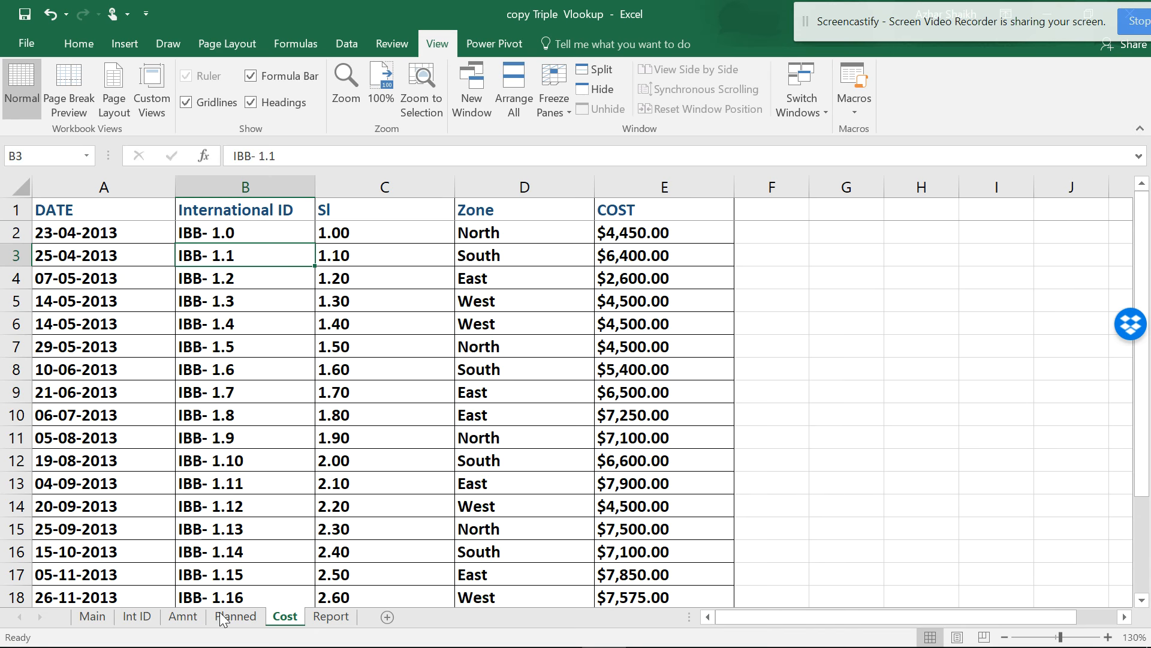
left_click(228, 616)
left_click(252, 235)
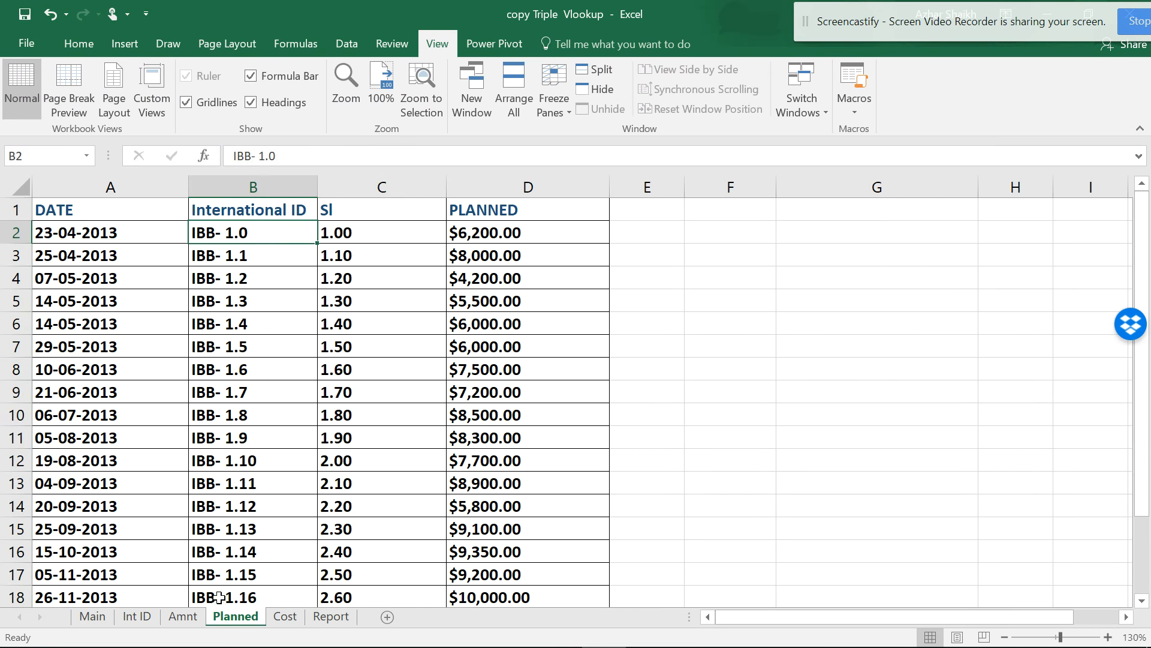
left_click(183, 617)
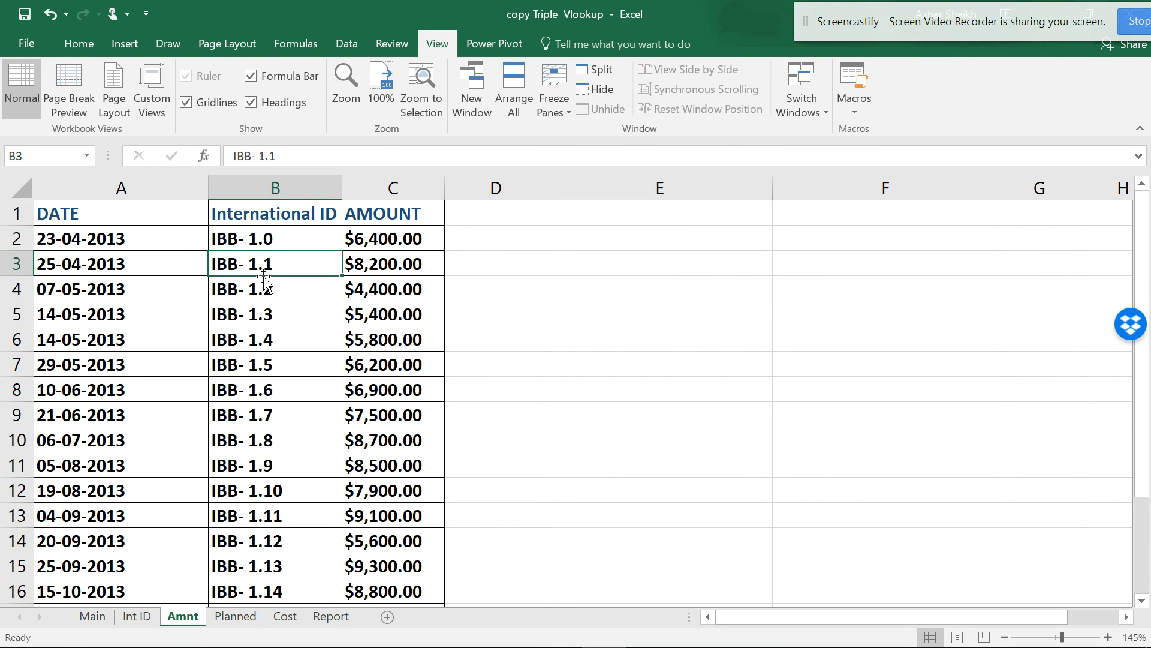
left_click(193, 543)
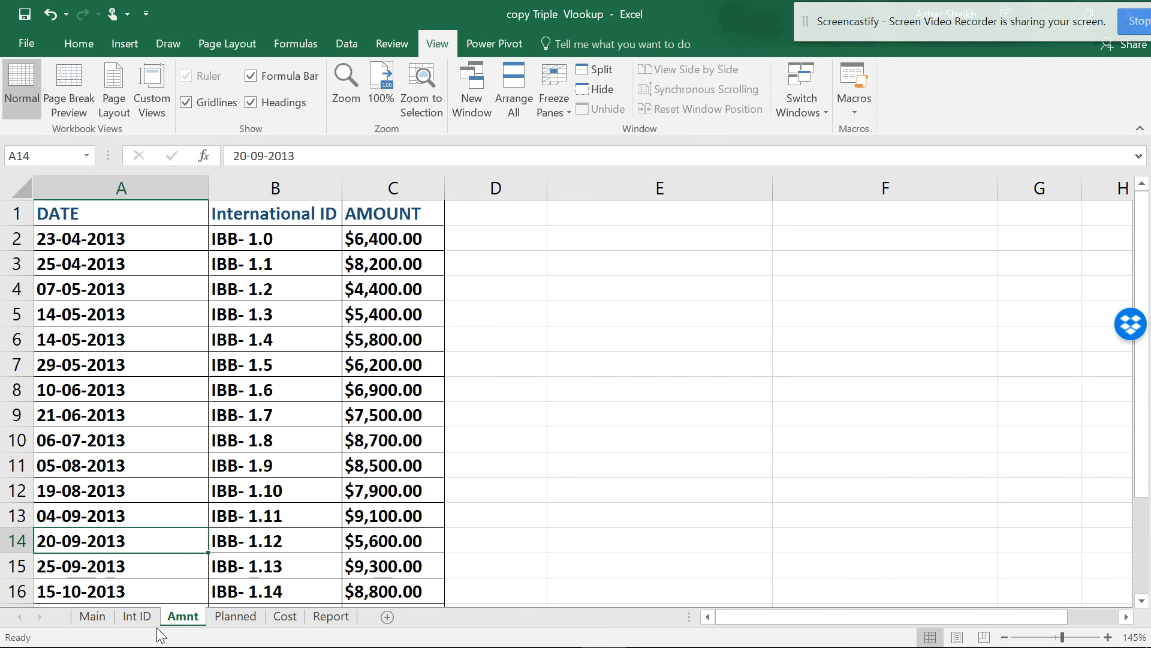
left_click(145, 617)
left_click(280, 220)
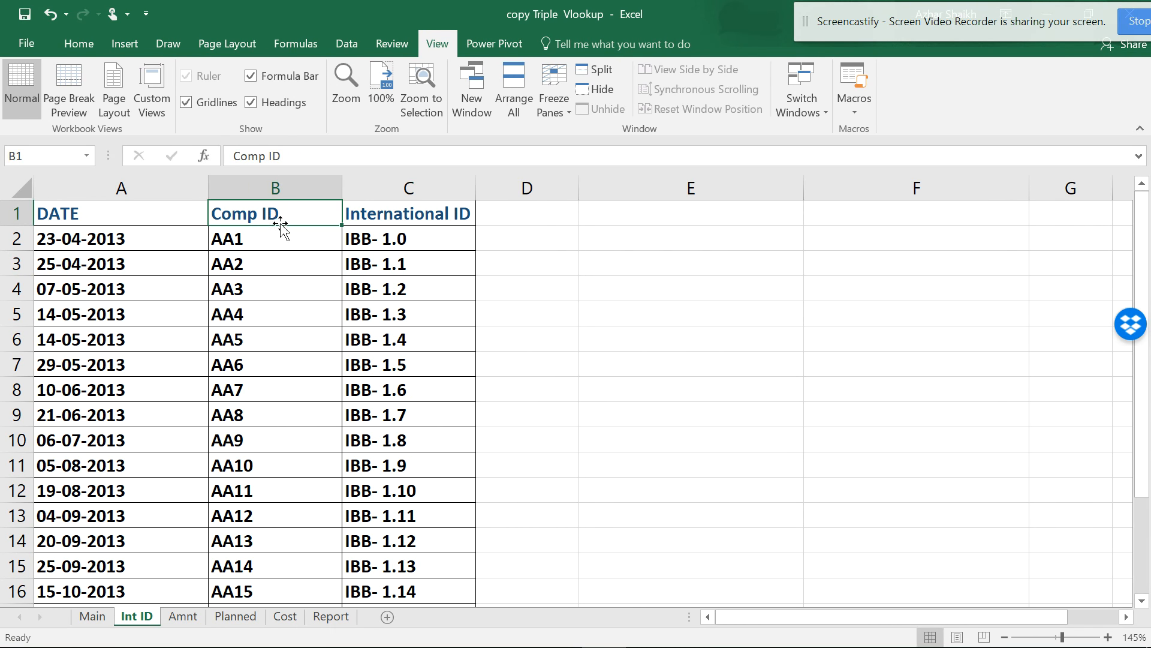
left_click(279, 232)
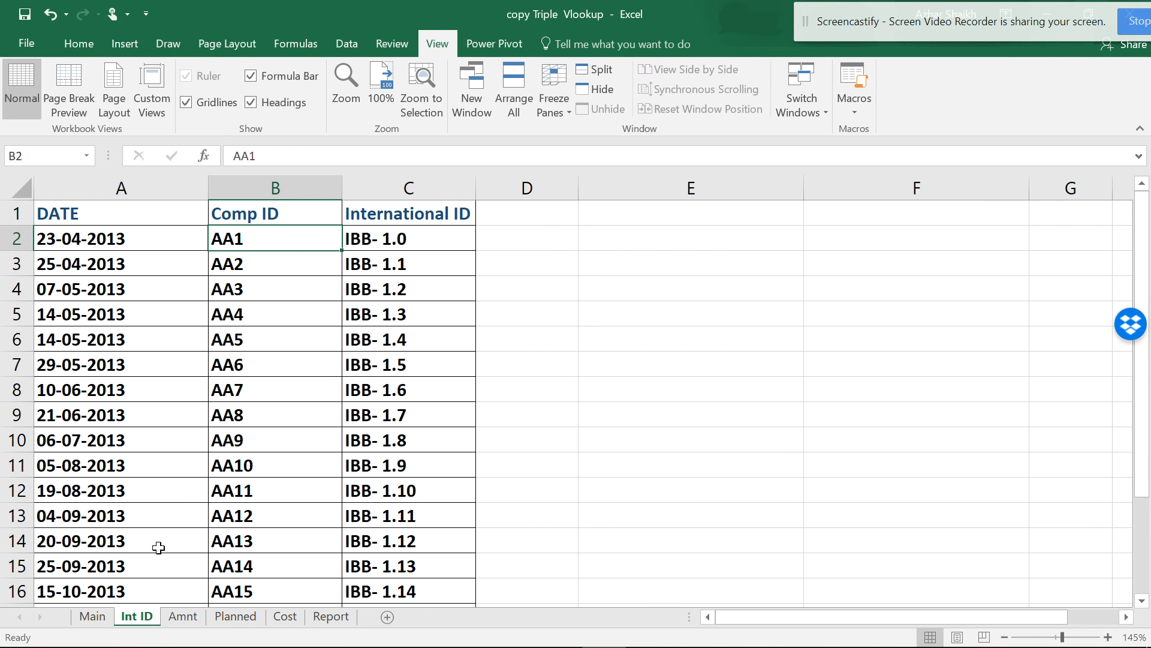
left_click(95, 617)
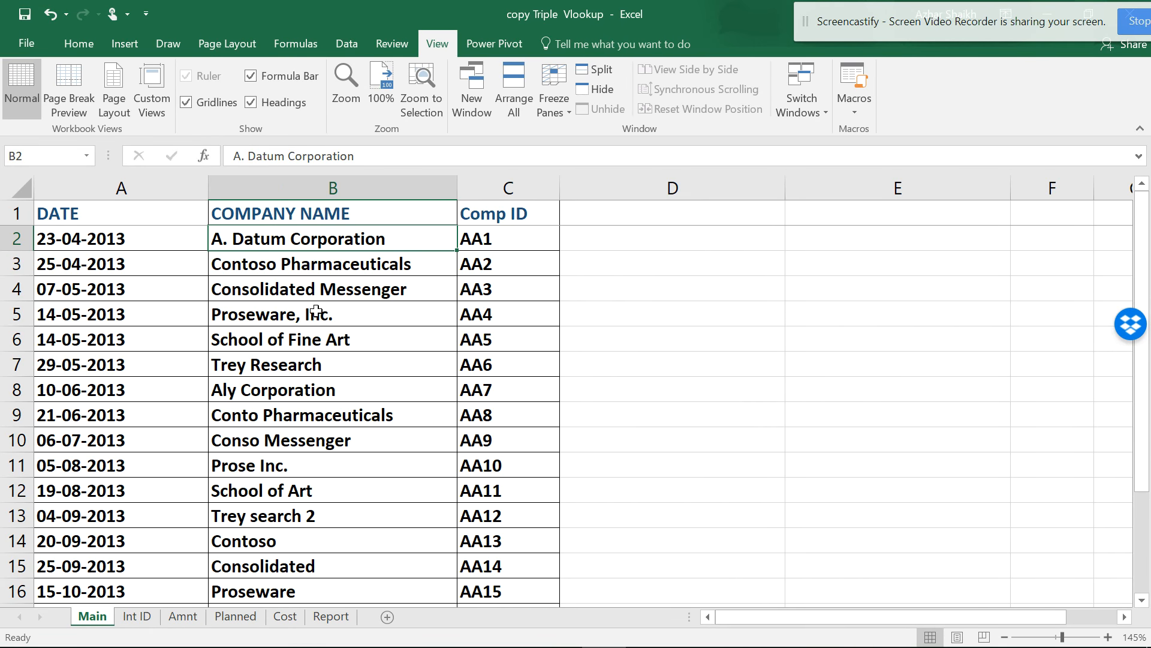
left_click(480, 242)
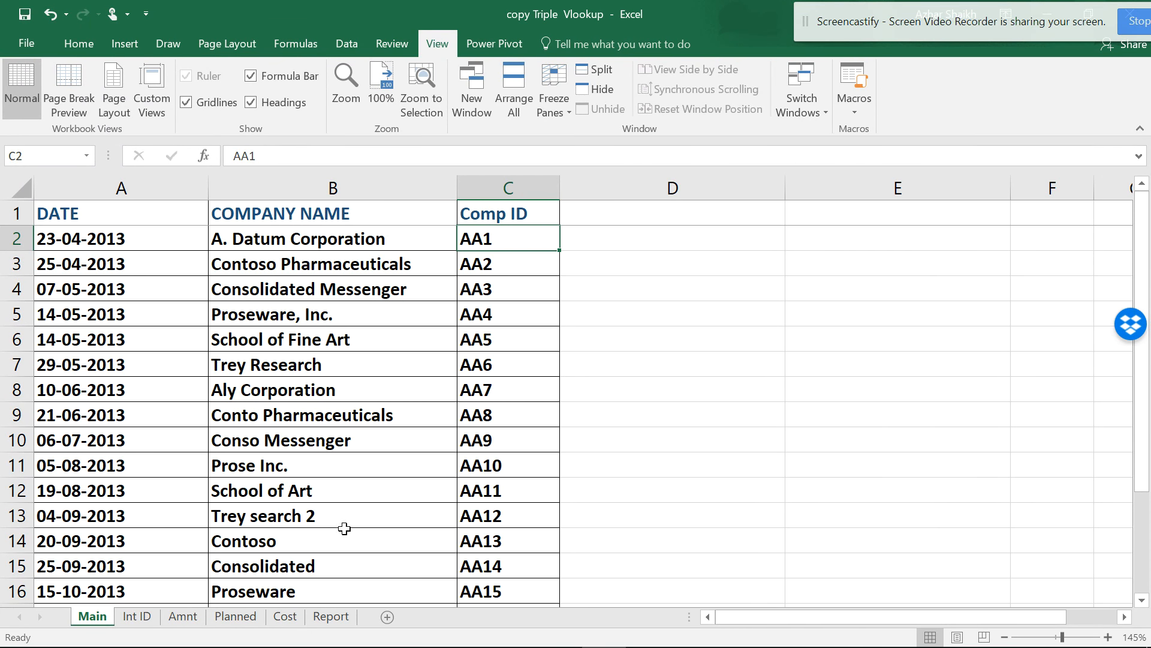
left_click(241, 617)
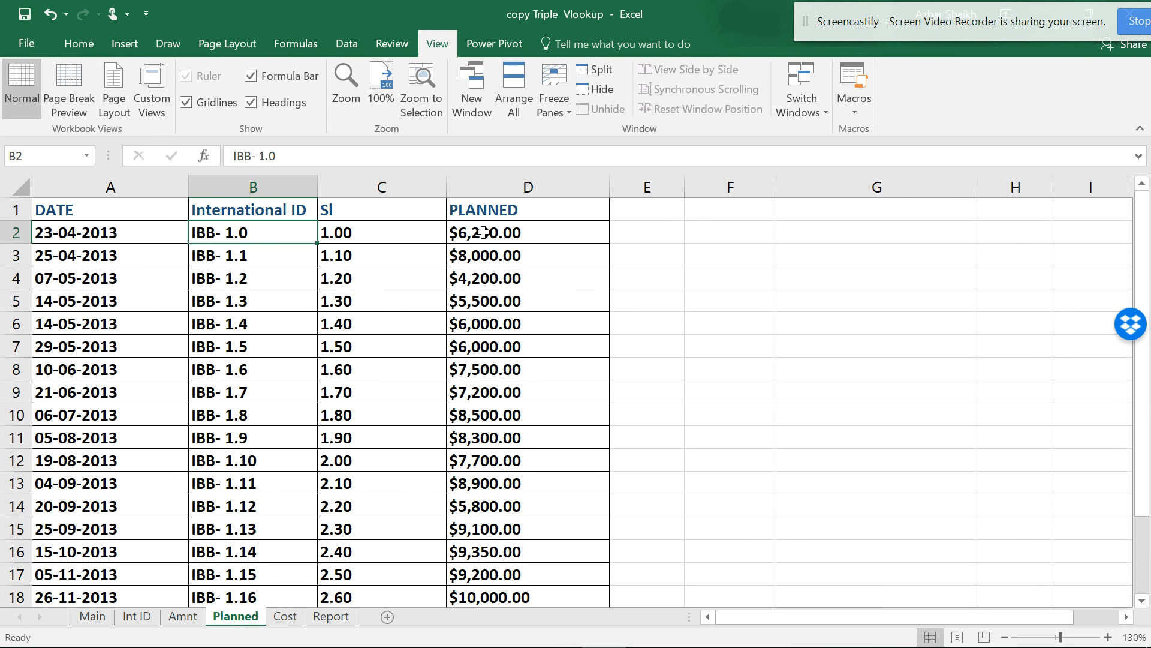
left_click(484, 232)
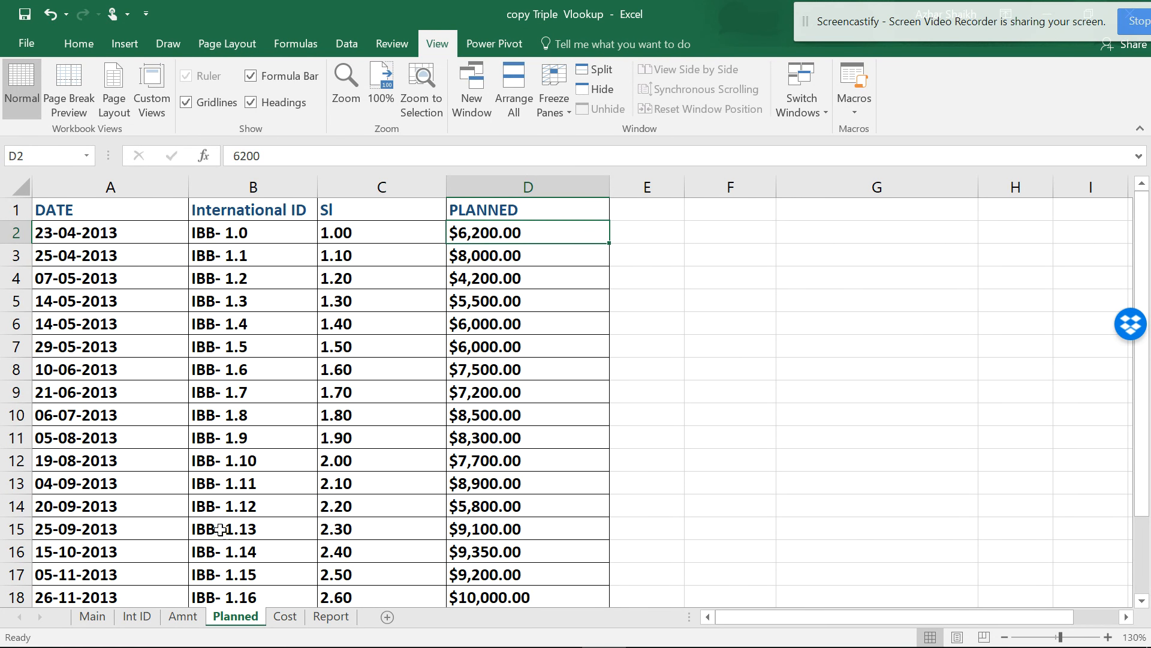
Step: Switch to the Word document to read the list of alternative methods, and return to the Excel workbook
mouse_move(558, 646)
left_click(647, 629)
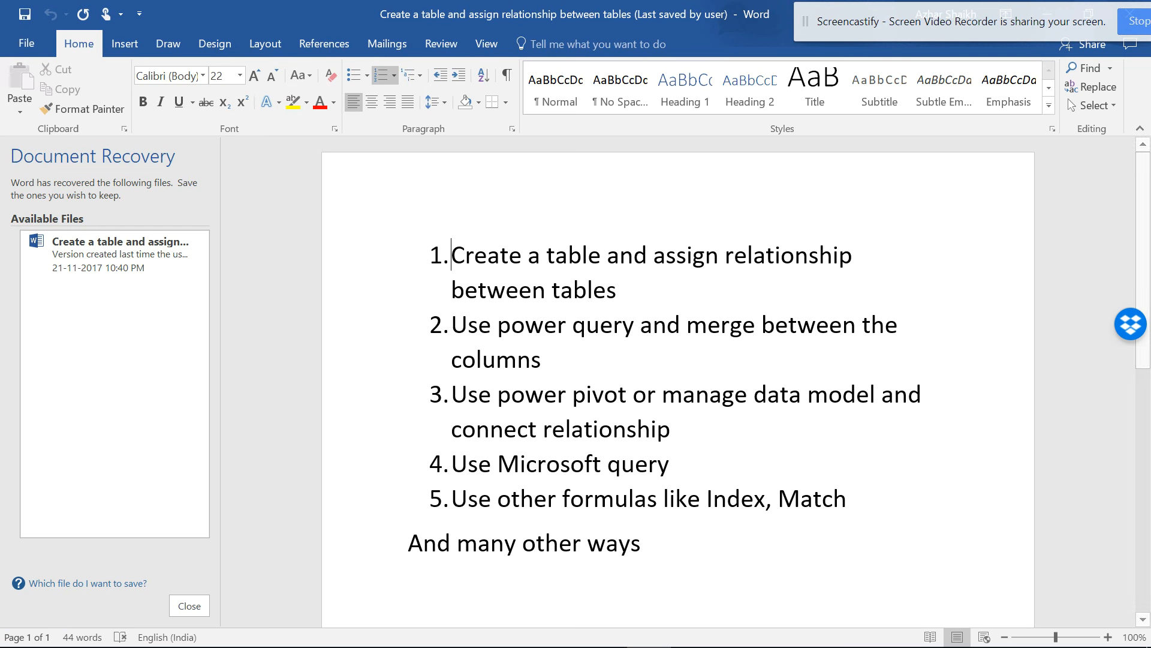
mouse_move(542, 639)
left_click(602, 630)
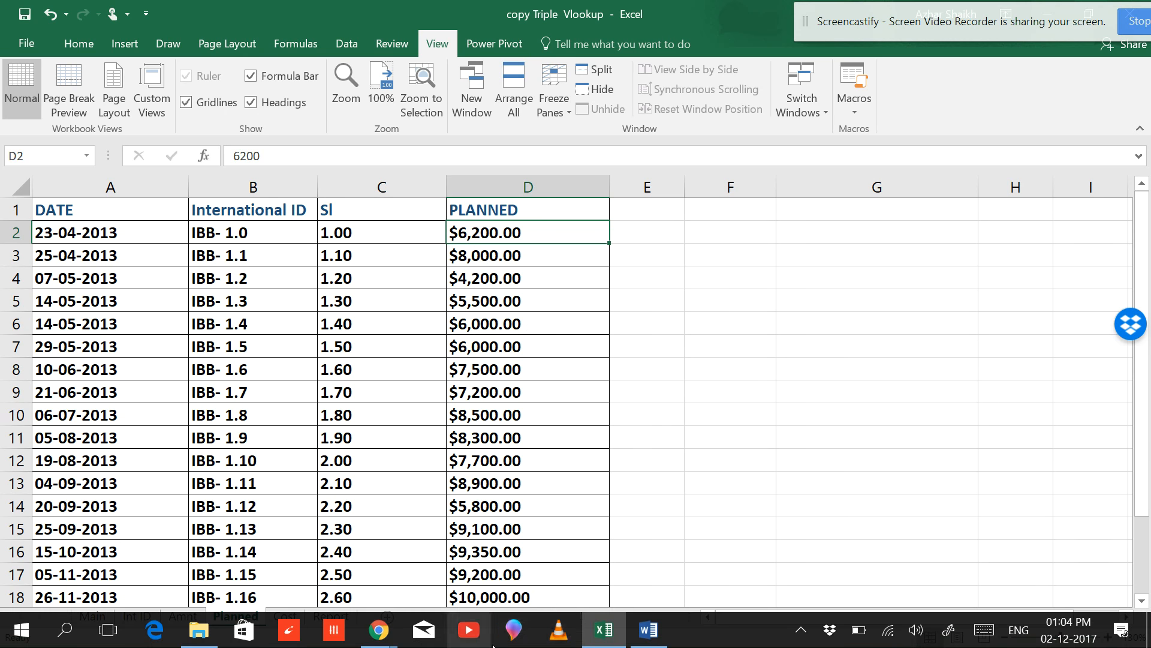
left_click(618, 637)
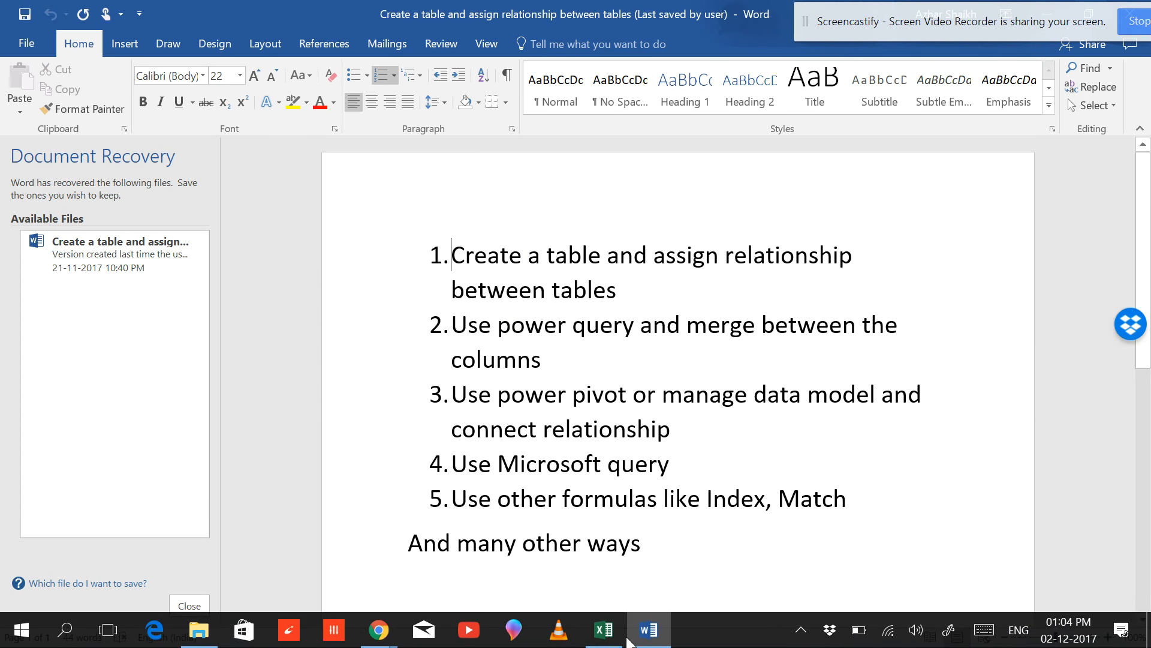
left_click(604, 635)
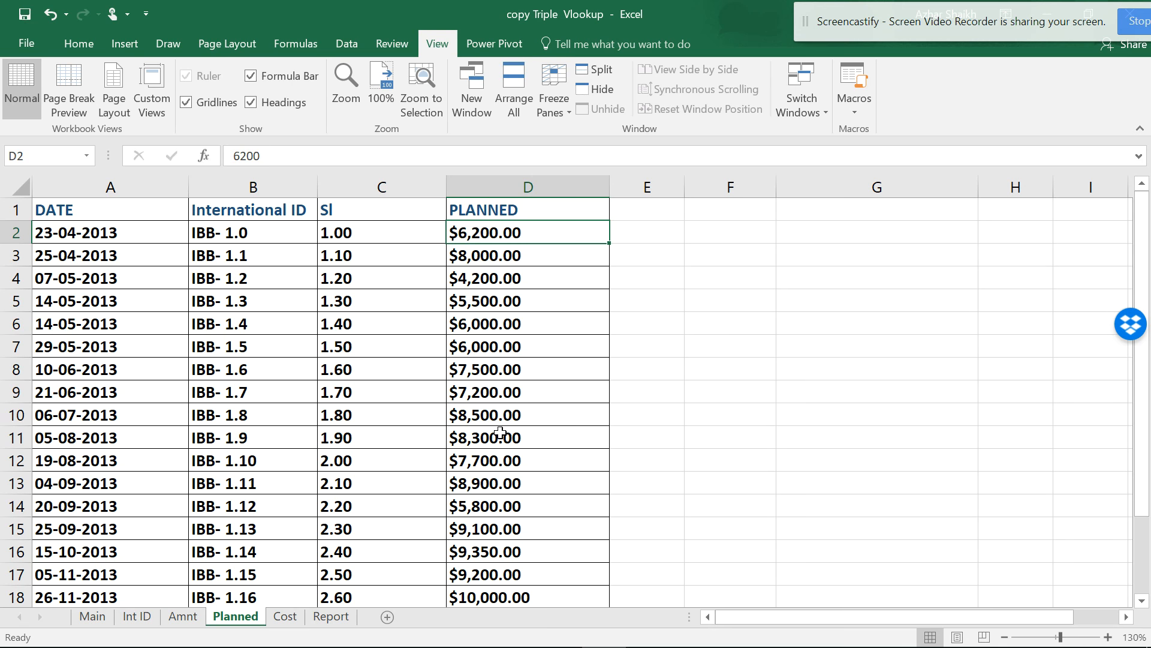
Step: Compare the Report sheet's Amount, PLANNED and COST headings with the source sheets Amnt, Planned and Cost
left_click(329, 622)
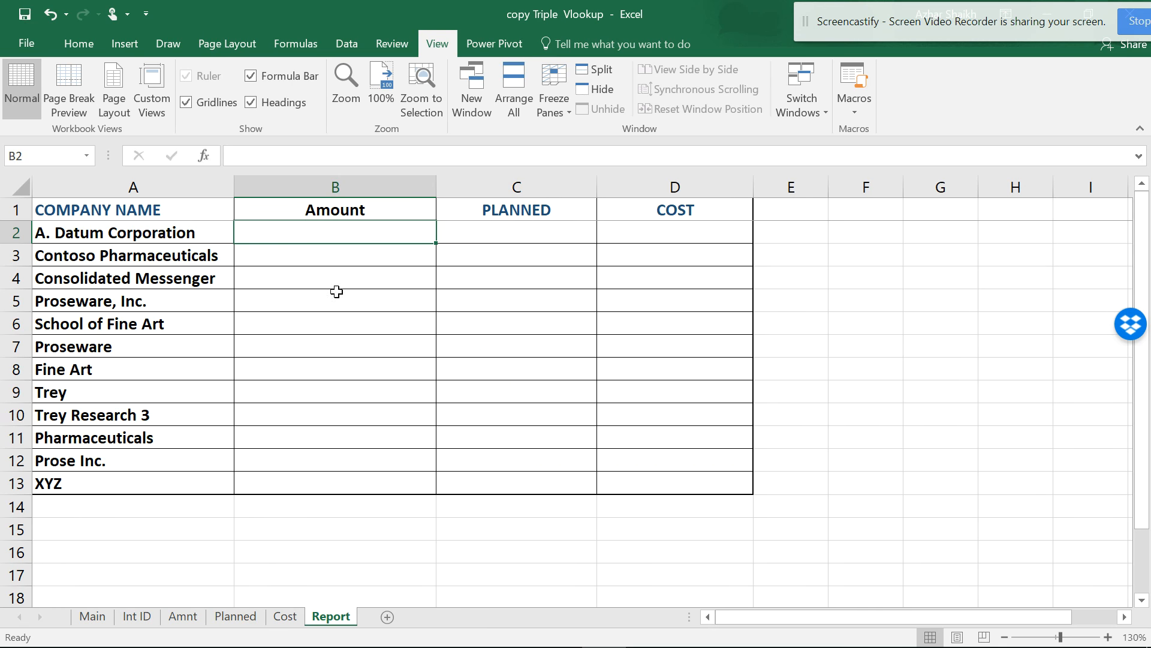
left_click(142, 231)
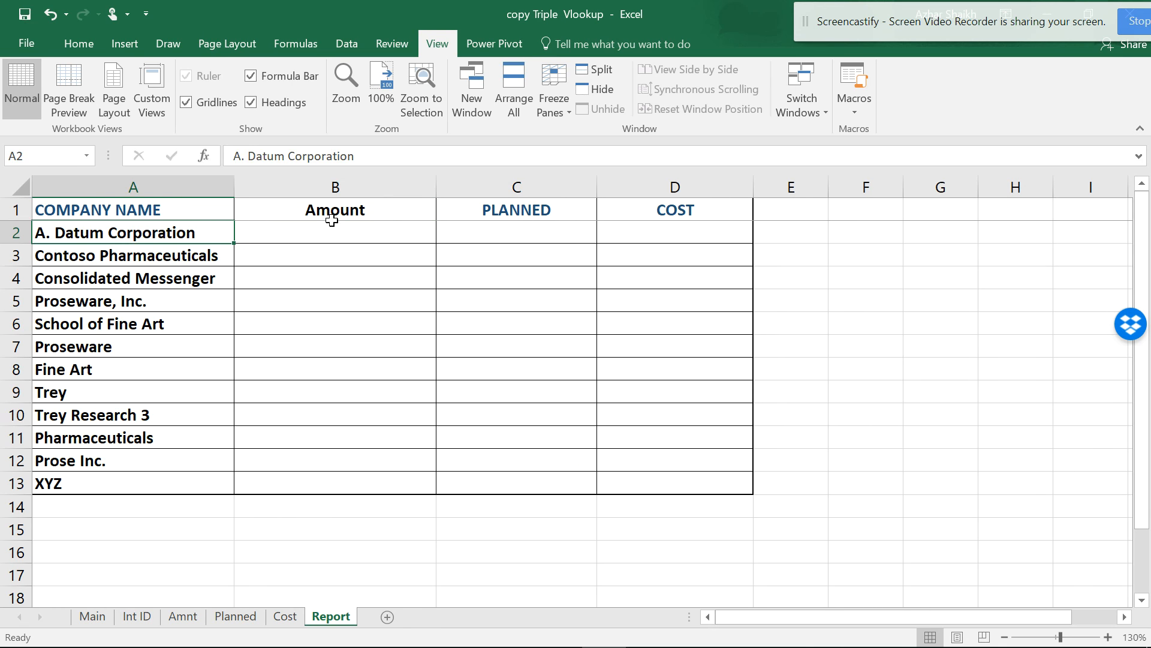
left_click(183, 618)
left_click(235, 617)
left_click(288, 618)
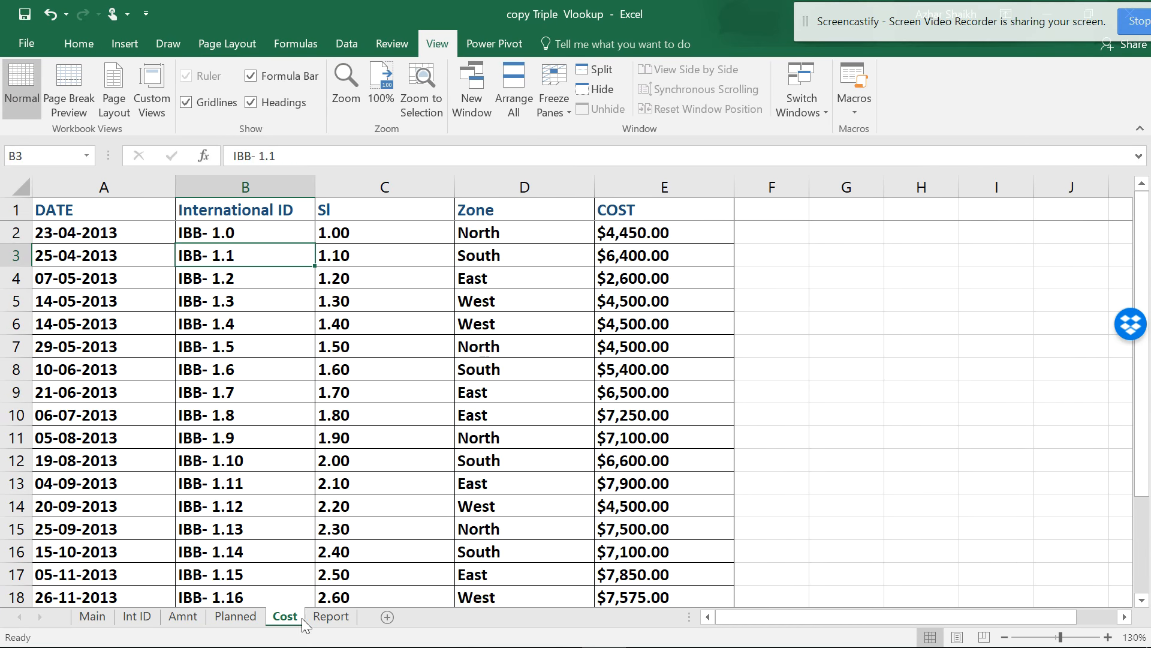
left_click(321, 619)
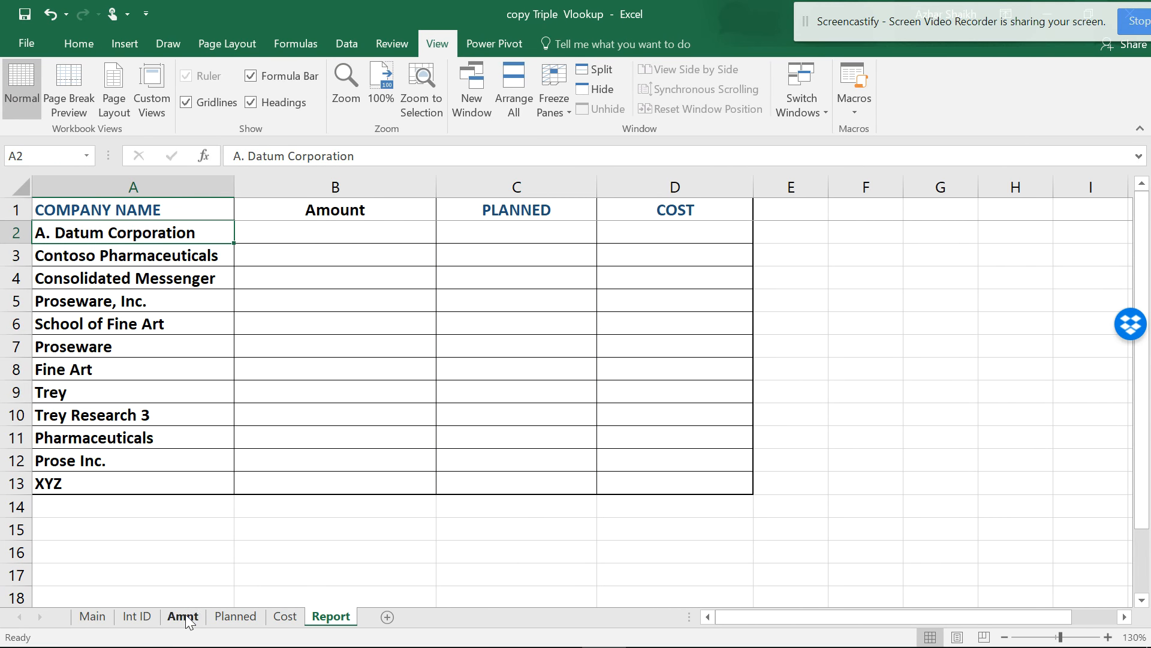
Step: Examine how Comp ID links the company names on the Main sheet to the International IDs on the Int ID sheet
left_click(137, 616)
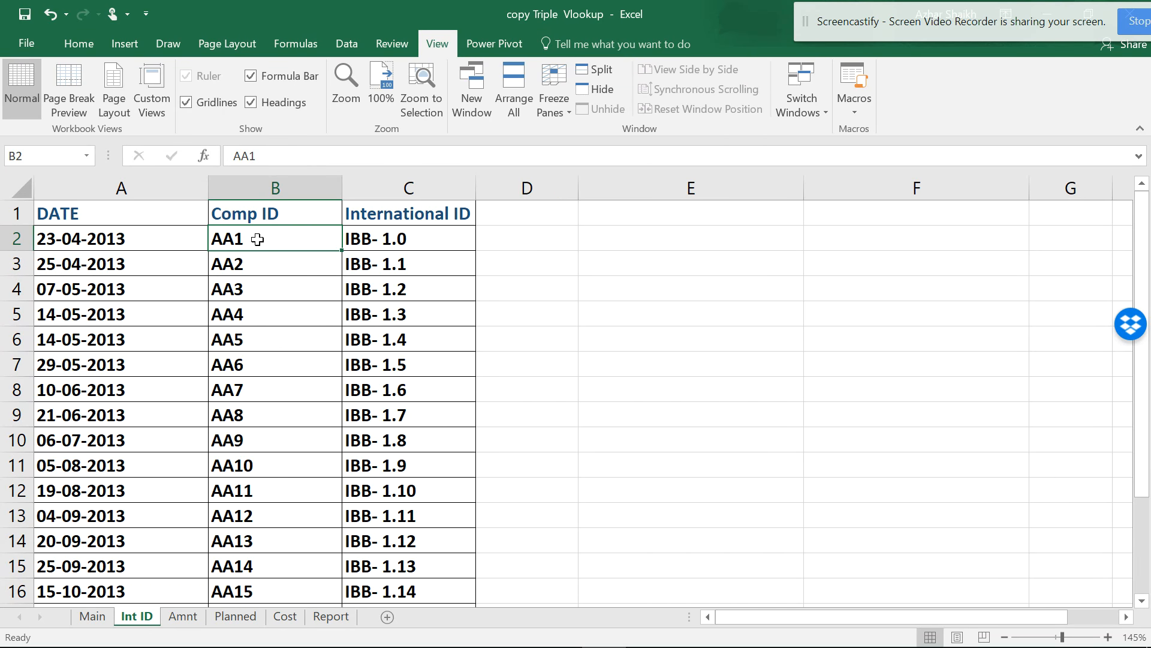
left_click(94, 617)
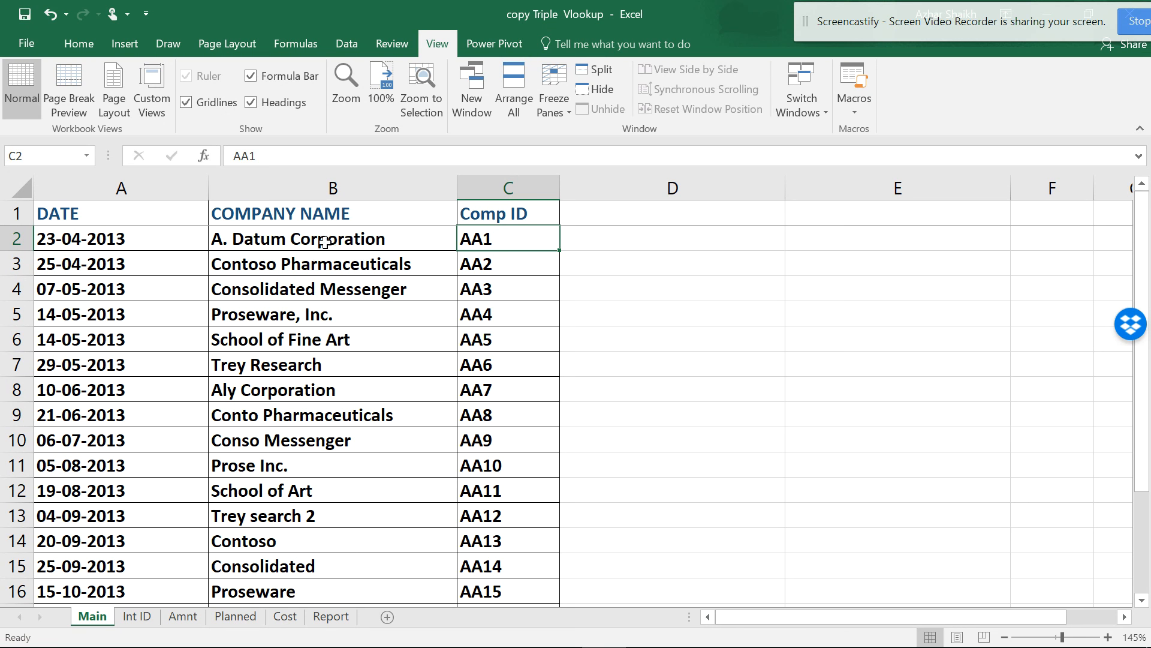
left_click(374, 235)
left_click(478, 240)
left_click(387, 235)
left_click(486, 242)
left_click(143, 617)
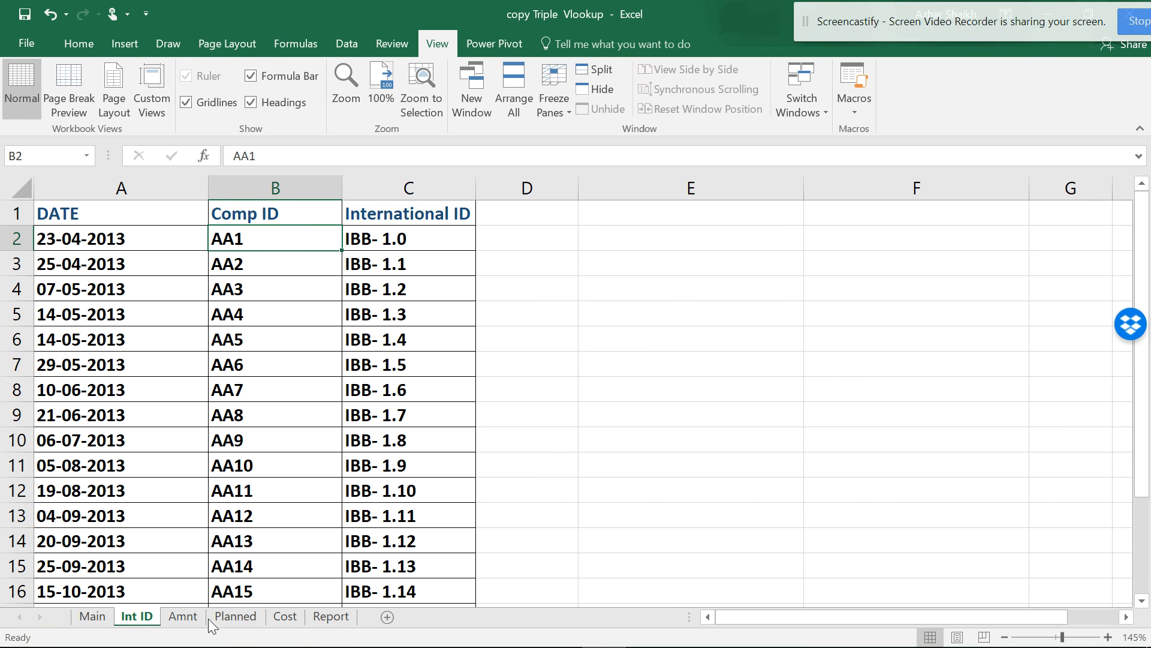
Step: Enter =VLOOKUP(A2,Main!B:C,2,0) in cell B2 of the Report sheet to look up the first company's Comp ID
left_click(337, 624)
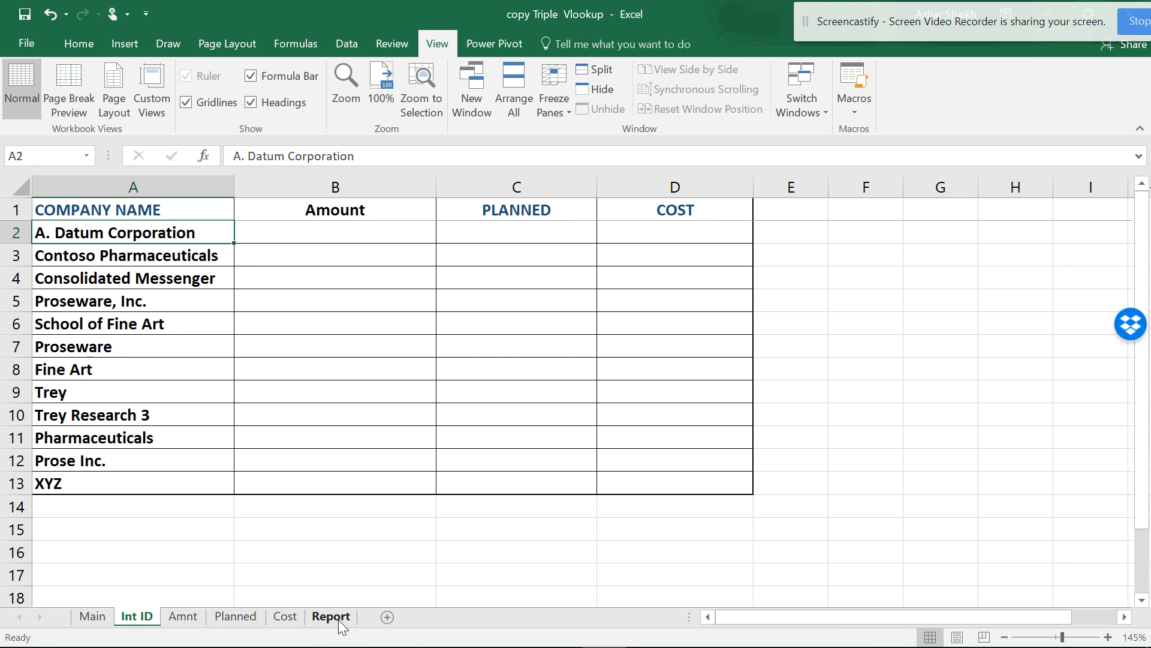
left_click(370, 236)
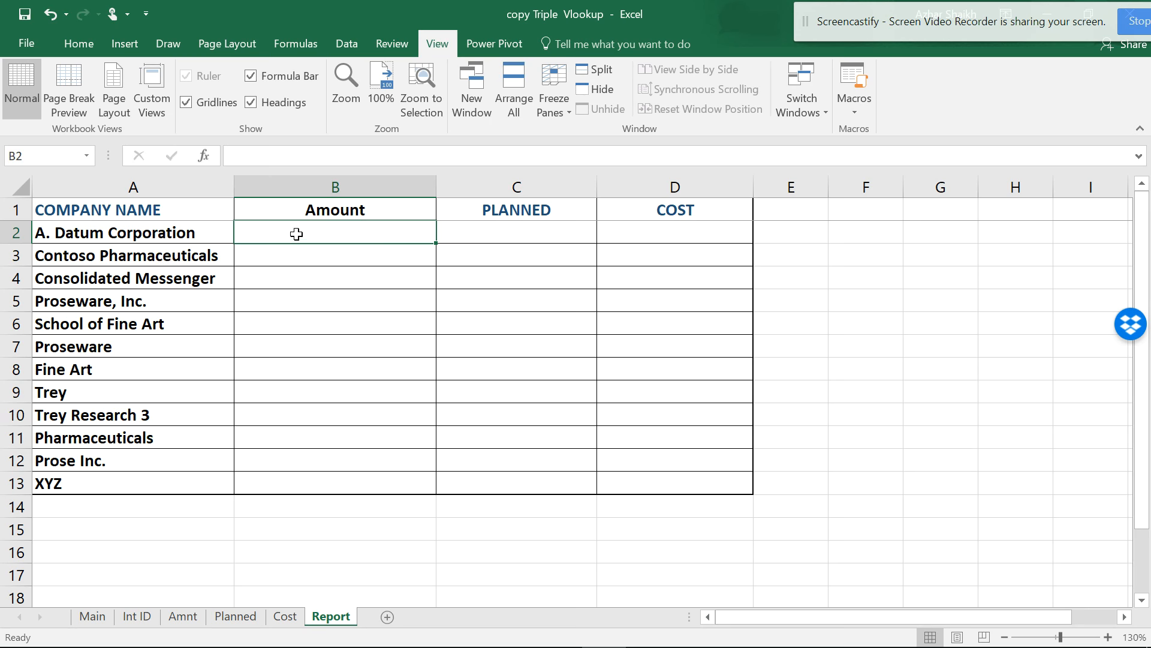
type("=")
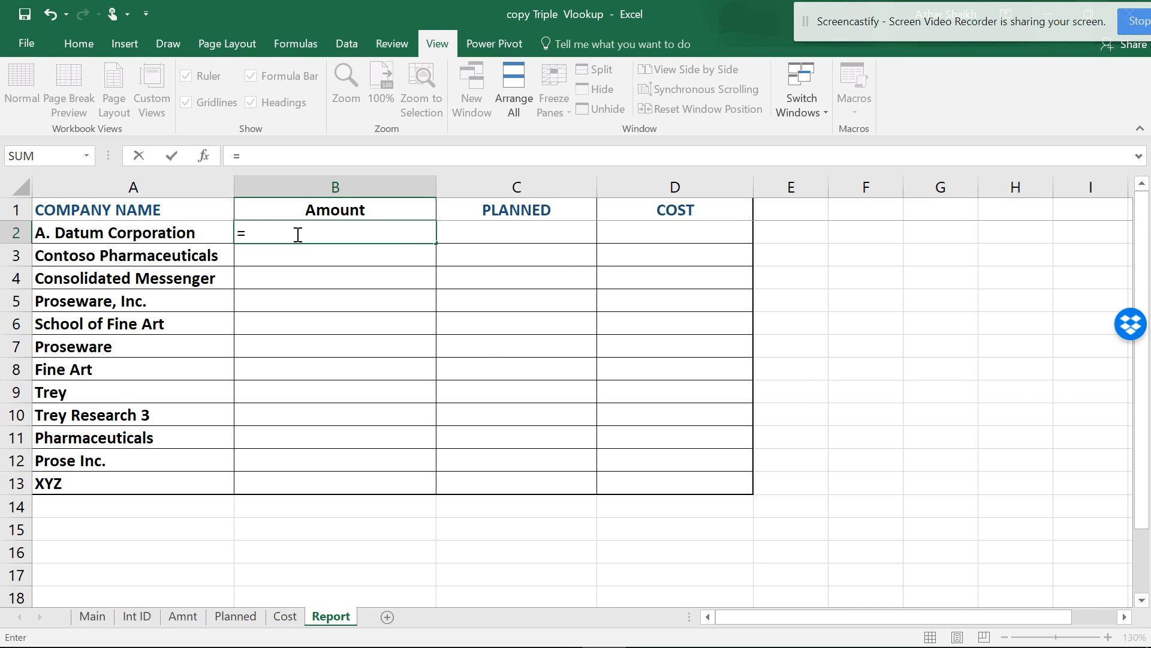
type("vlookup(")
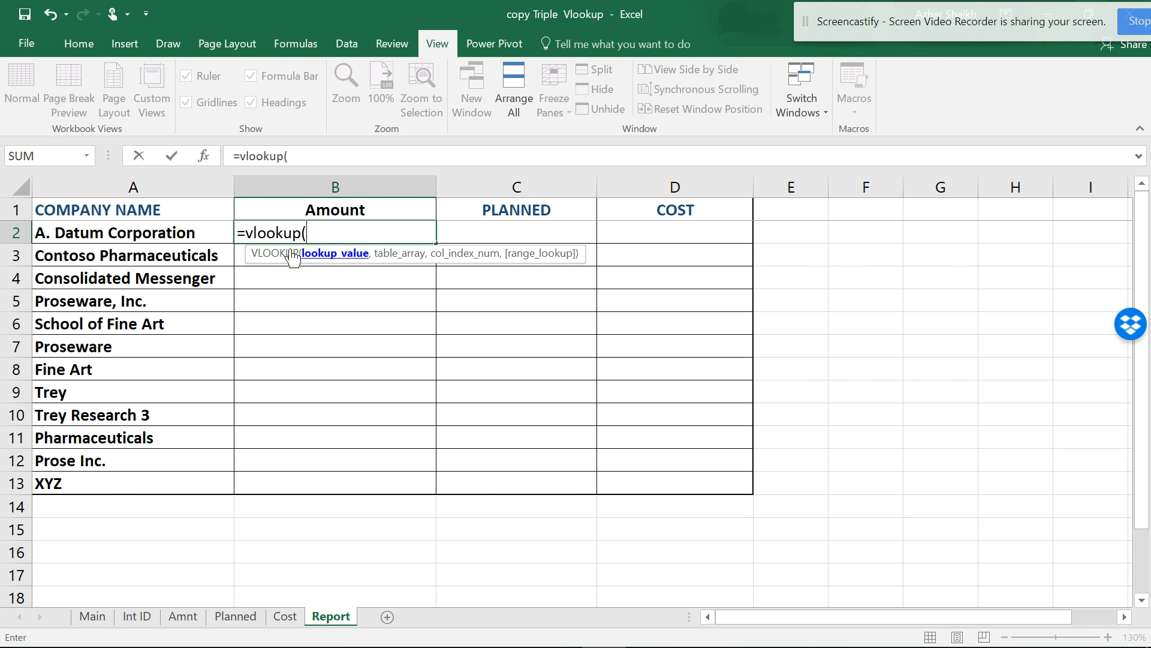
left_click(155, 231)
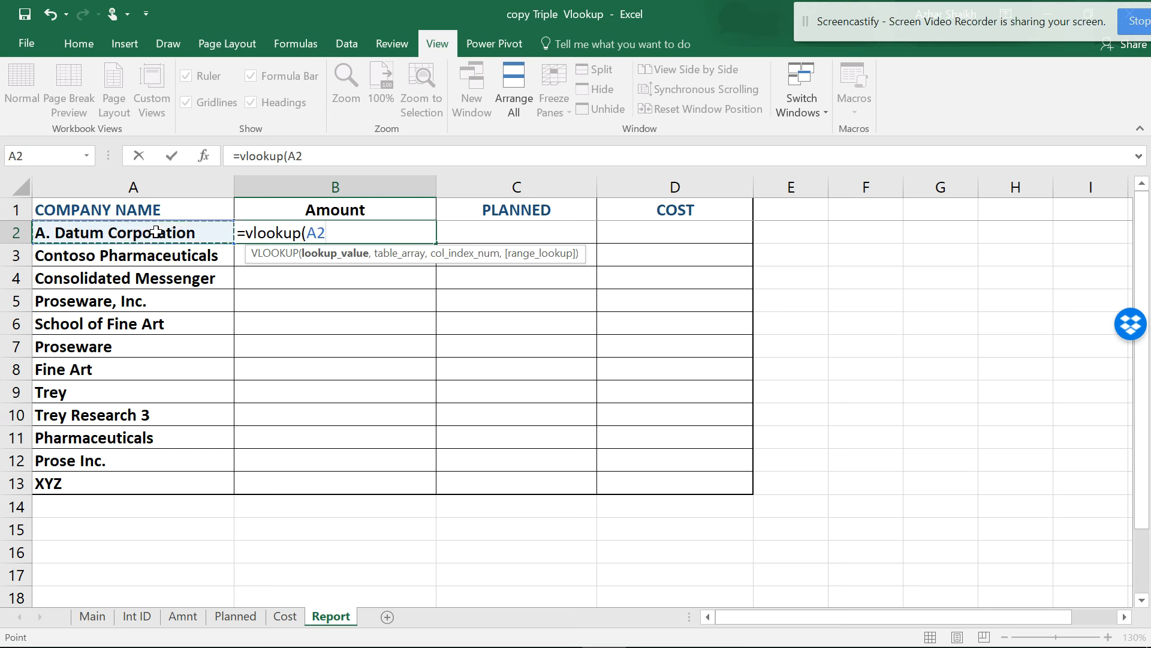
type(",")
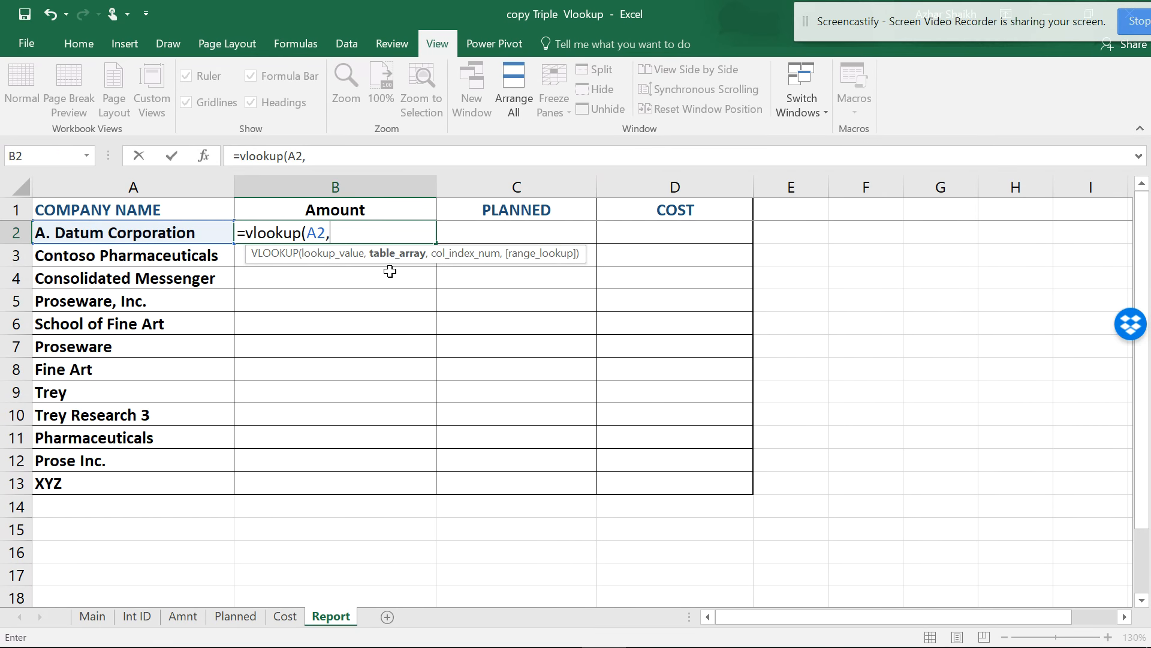
left_click(92, 618)
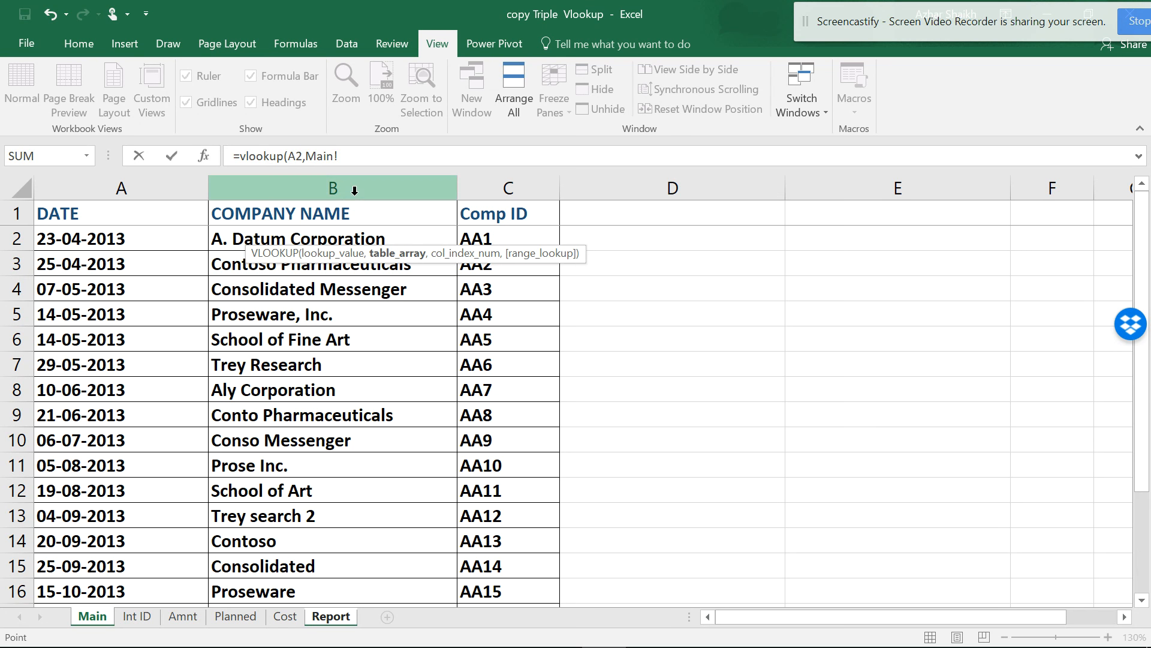
left_click_drag(355, 184, 484, 187)
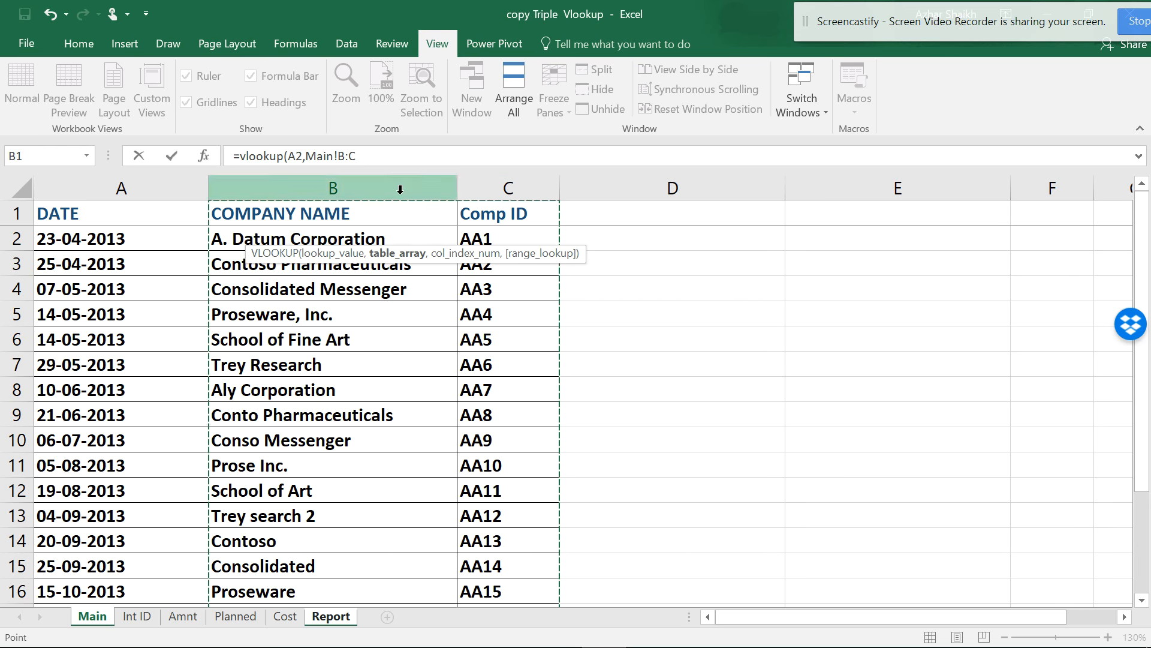
left_click(389, 161)
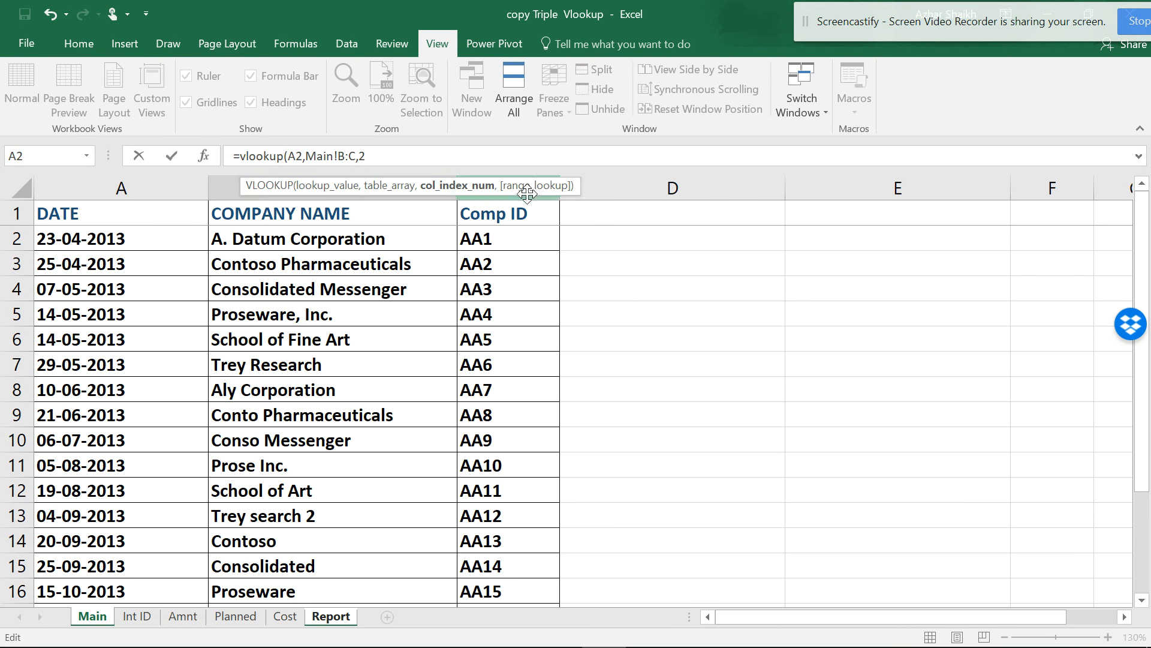
type(",")
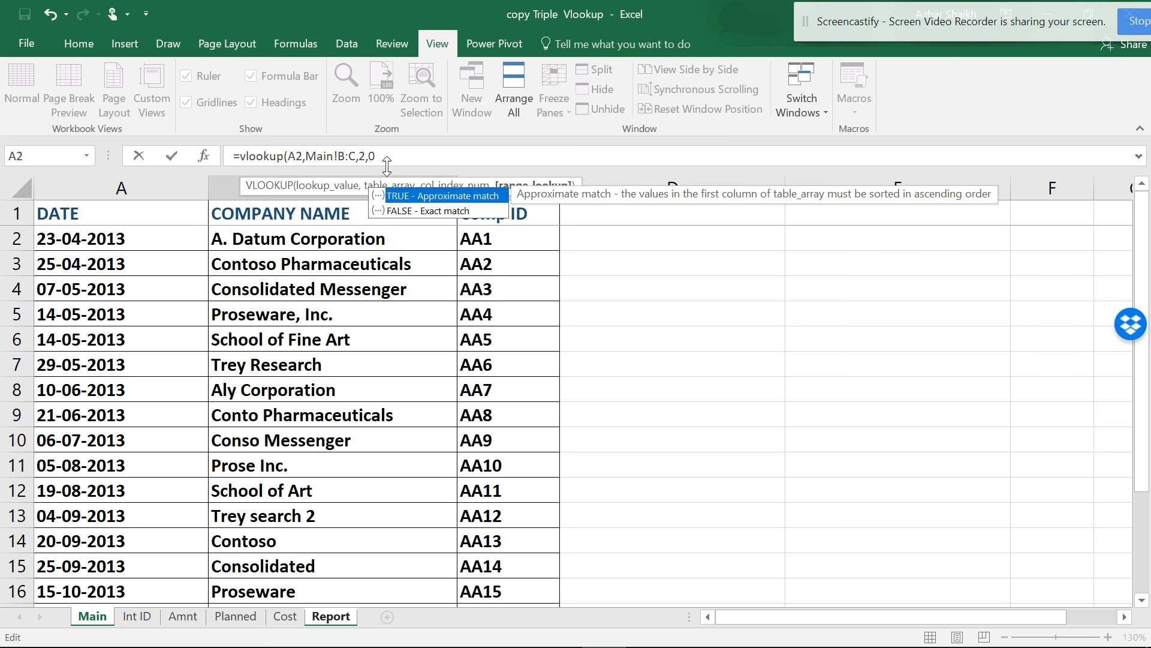
type("0)")
key("Return")
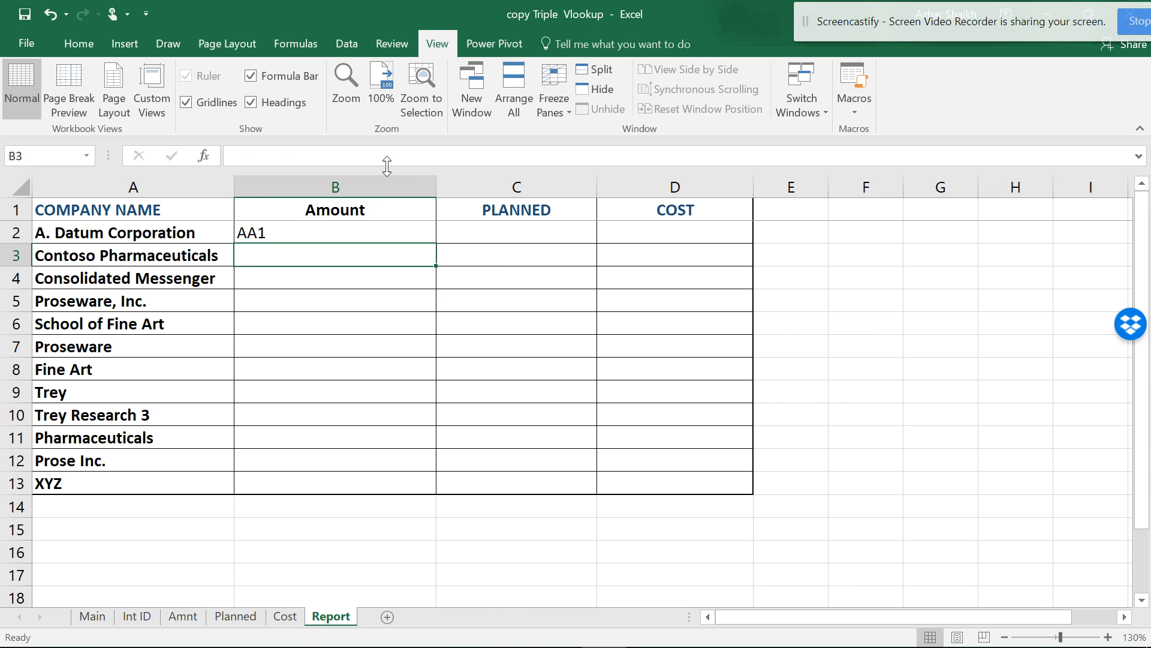
Step: Cycle the A2 lookup reference in B2's formula through its absolute and mixed forms and back to relative
left_click(292, 239)
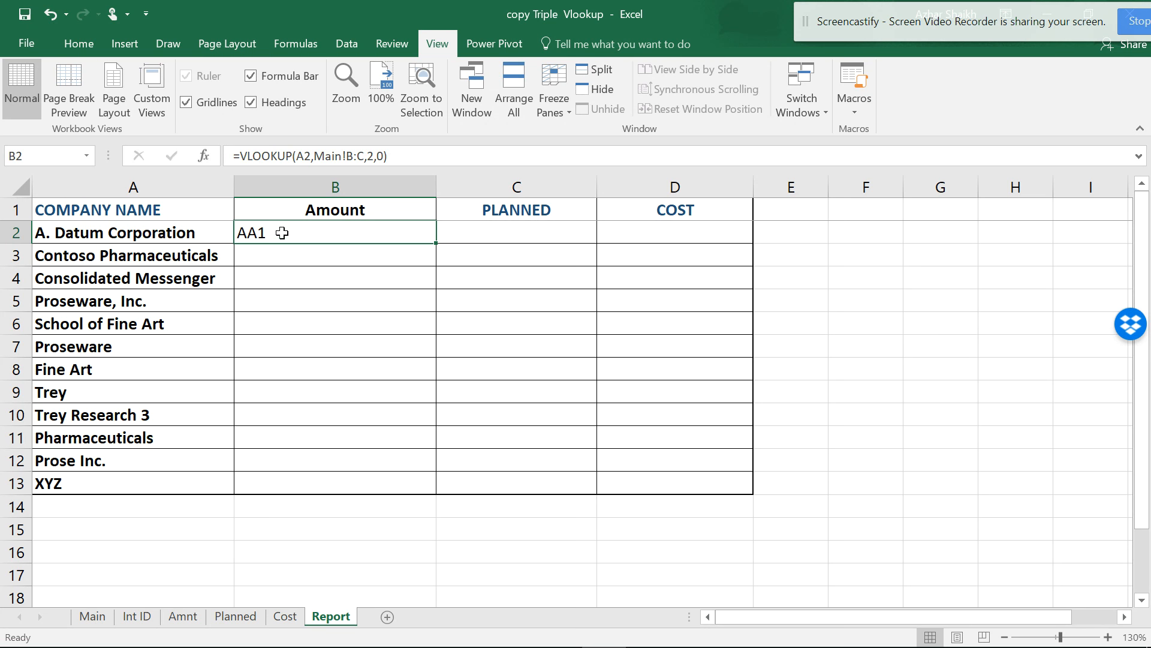
left_click(307, 156)
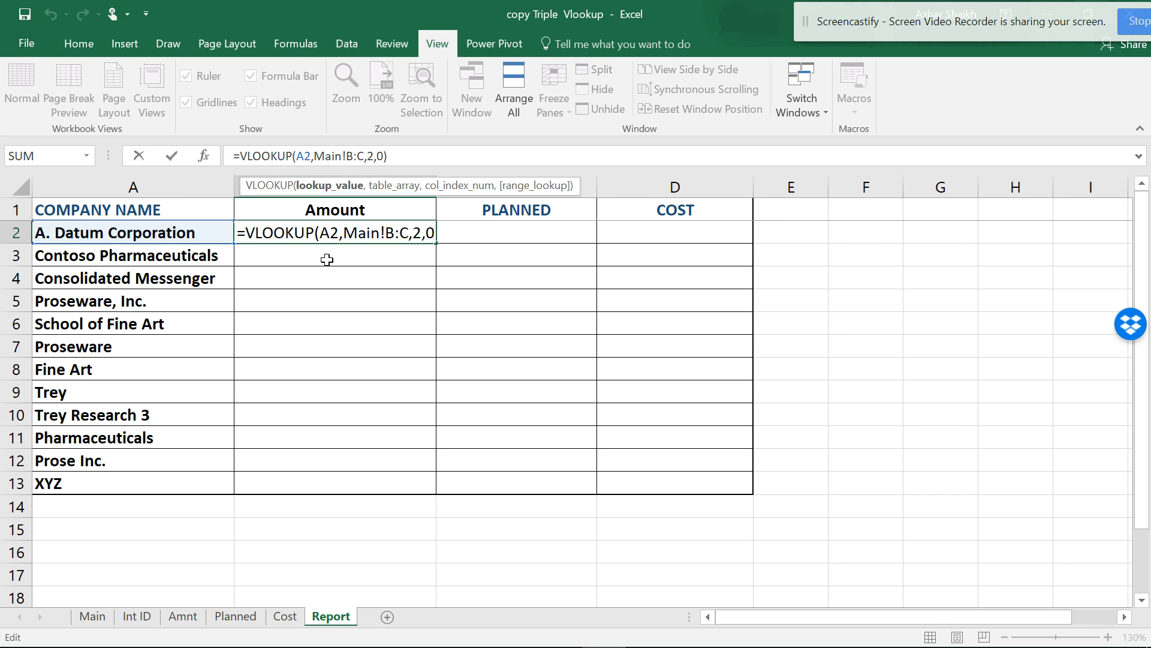
key("F4")
key("F4")
key("F4")
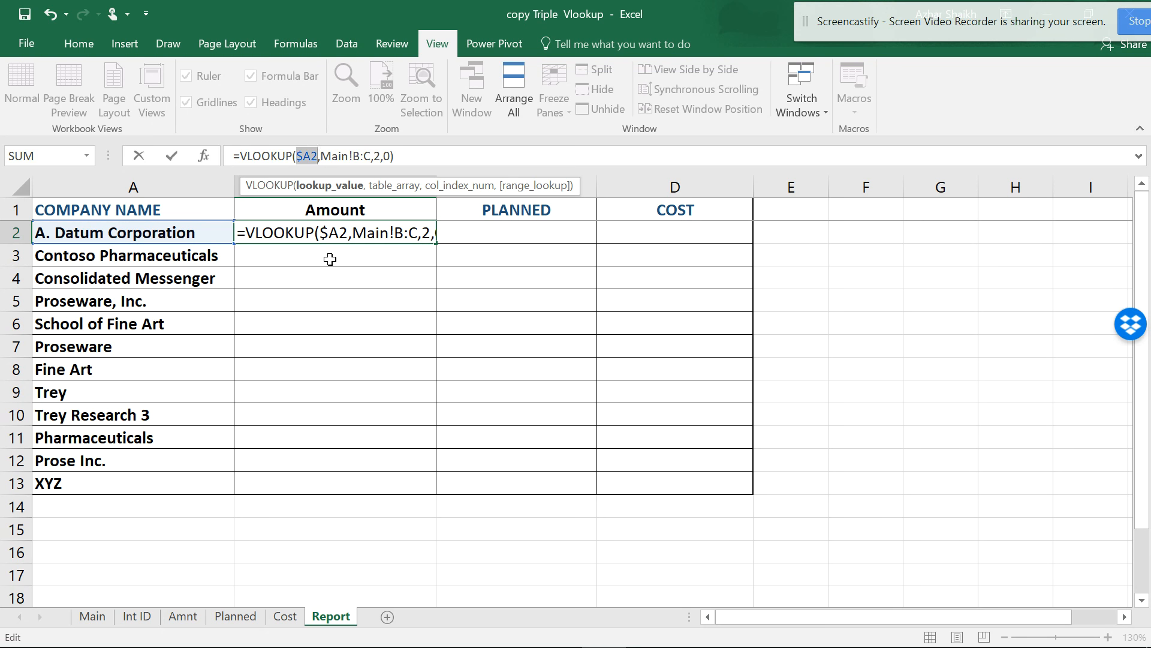
key("F4")
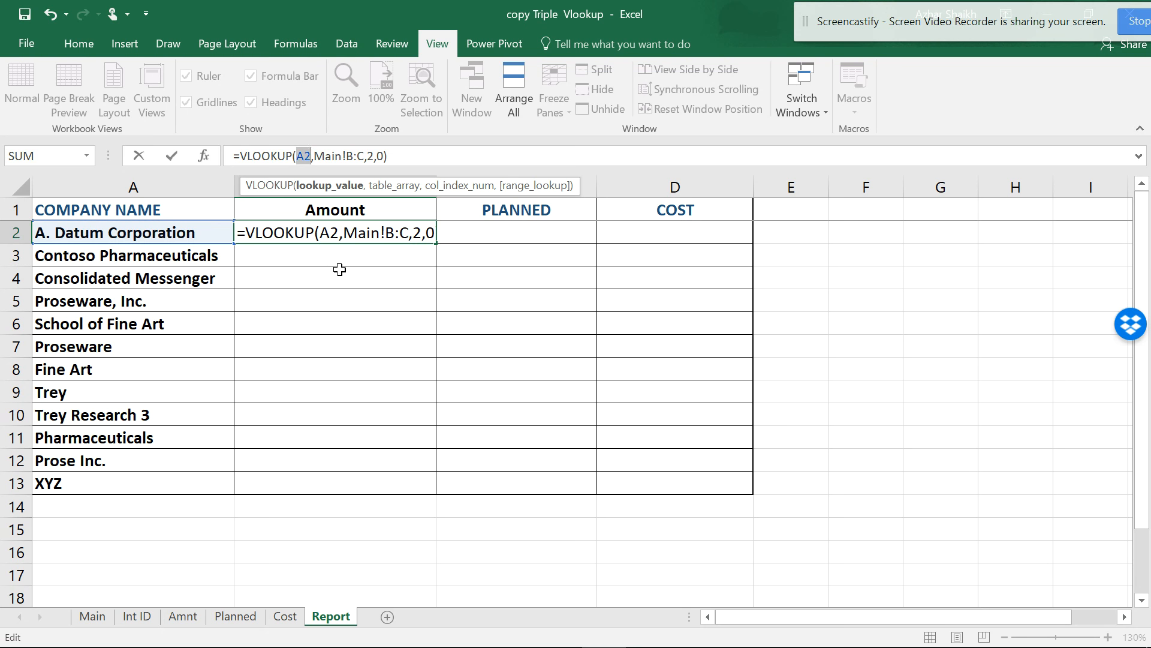
key("ctrl+Return")
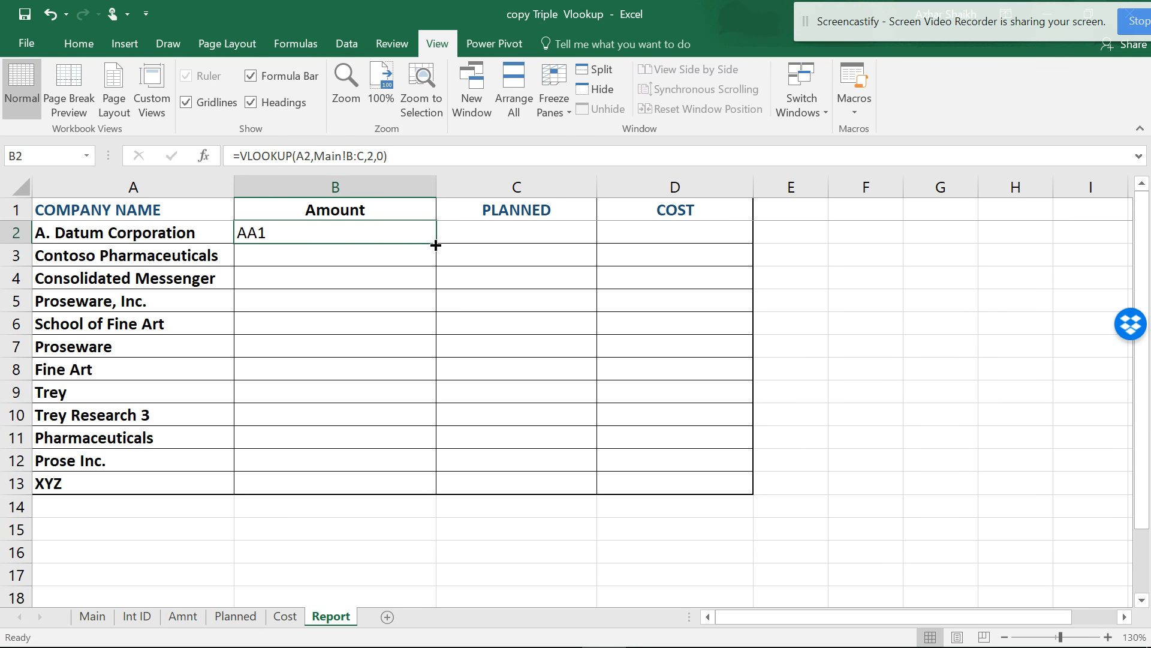
Step: Fill the single VLOOKUP formula from B2 down the Amount column to B13
mouse_move(435, 244)
left_mouse_down()
mouse_move(416, 357)
mouse_move(437, 243)
left_mouse_up()
double_click(436, 243)
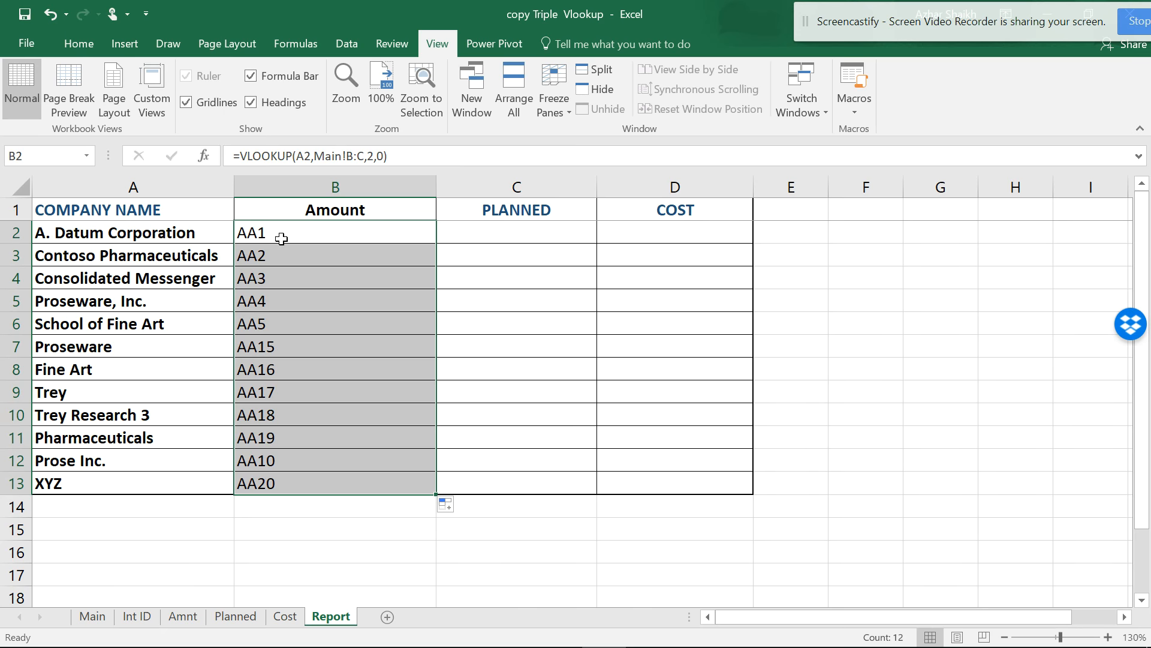
left_click(281, 239)
Step: Check the International ID beside the first Comp ID on the Int ID sheet and return to the Report sheet
left_click(136, 616)
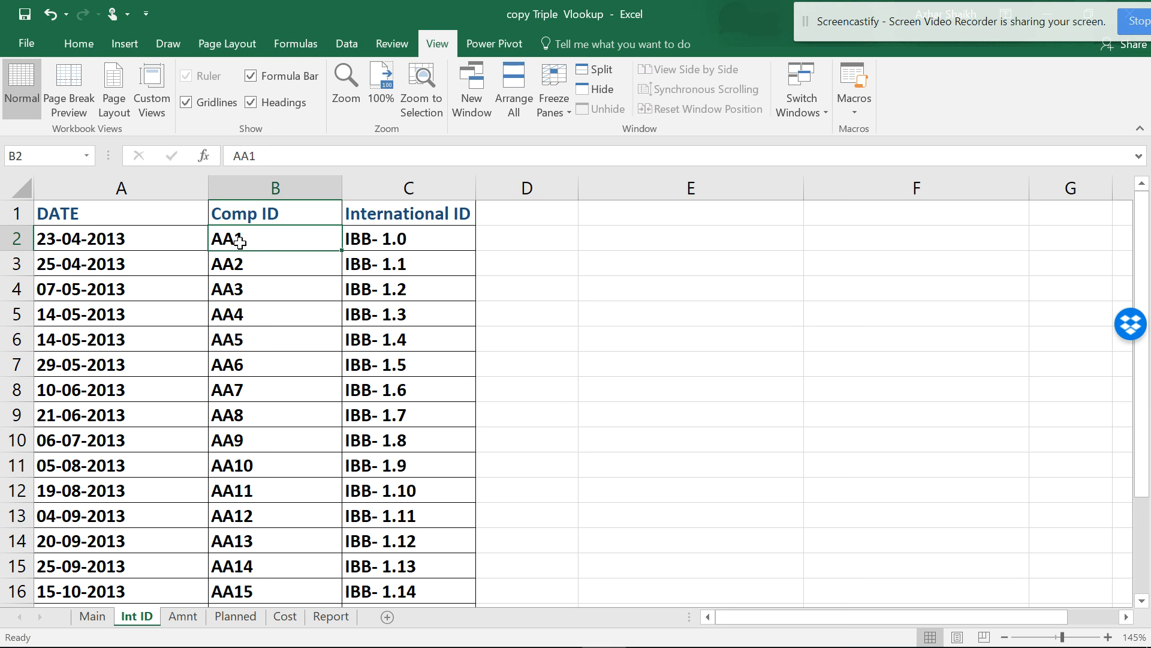
left_click(360, 239)
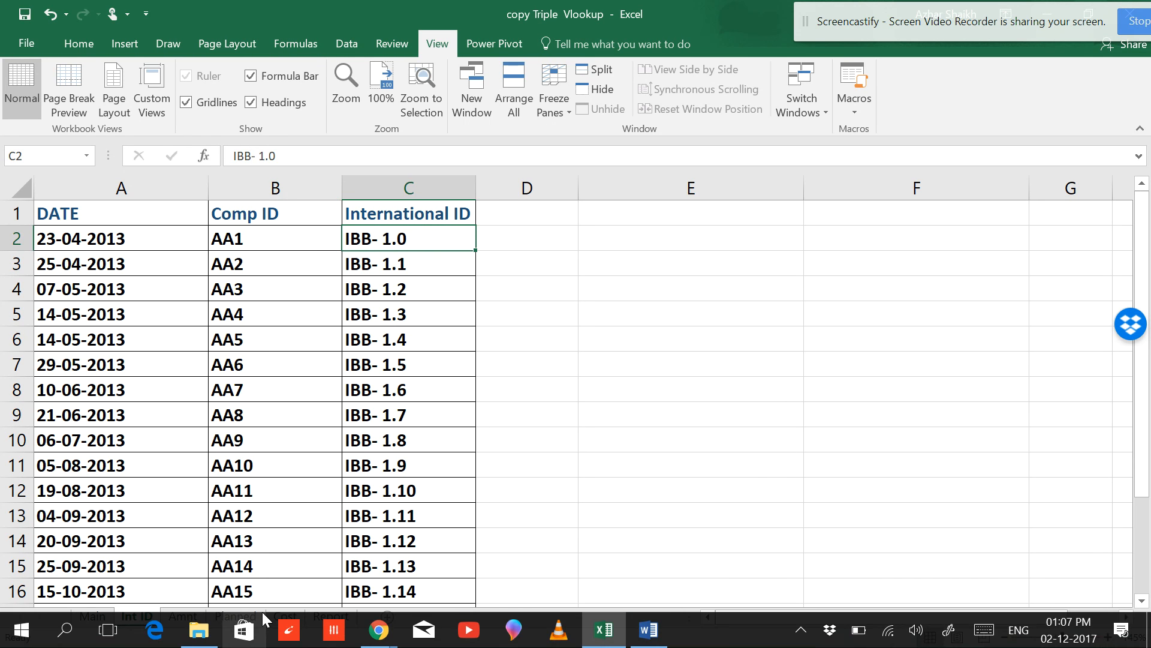
left_click(331, 616)
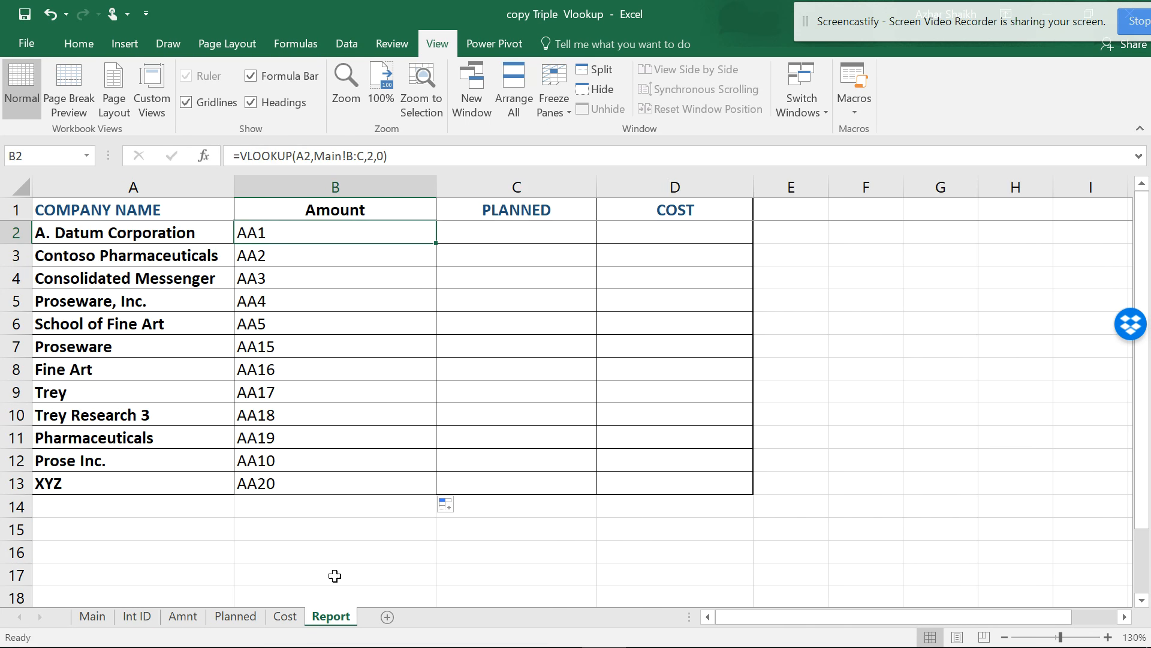
Step: Wrap B2's formula in an outer VLOOKUP as its lookup value and start its table array on the Int ID sheet
left_click(237, 156)
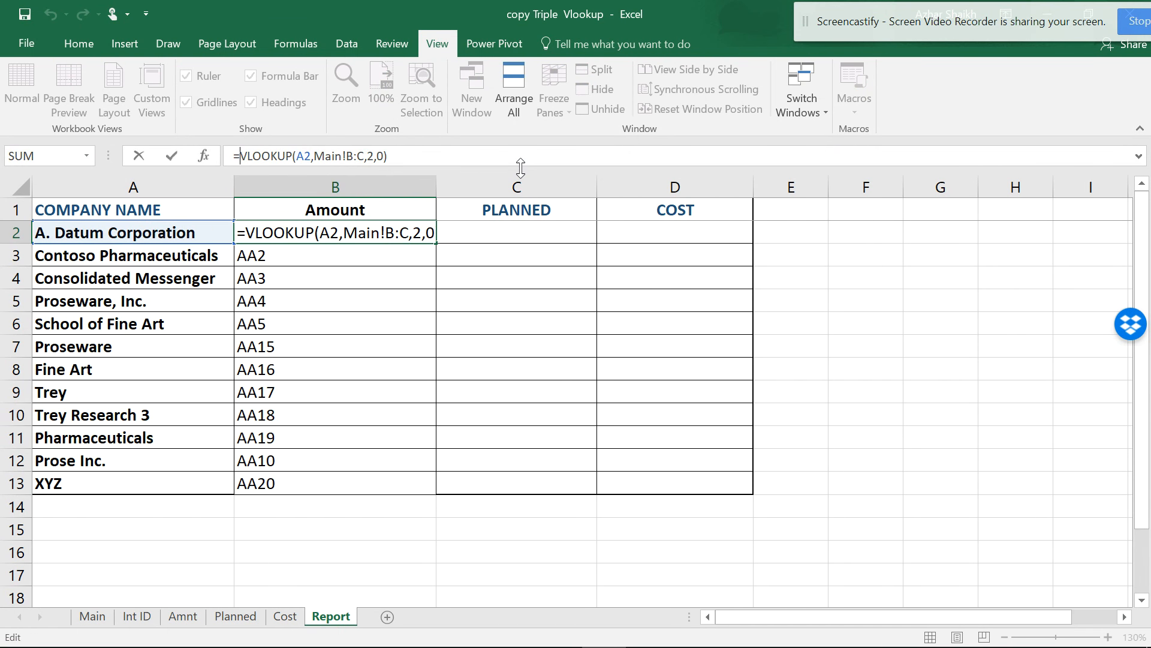
type("vlookup")
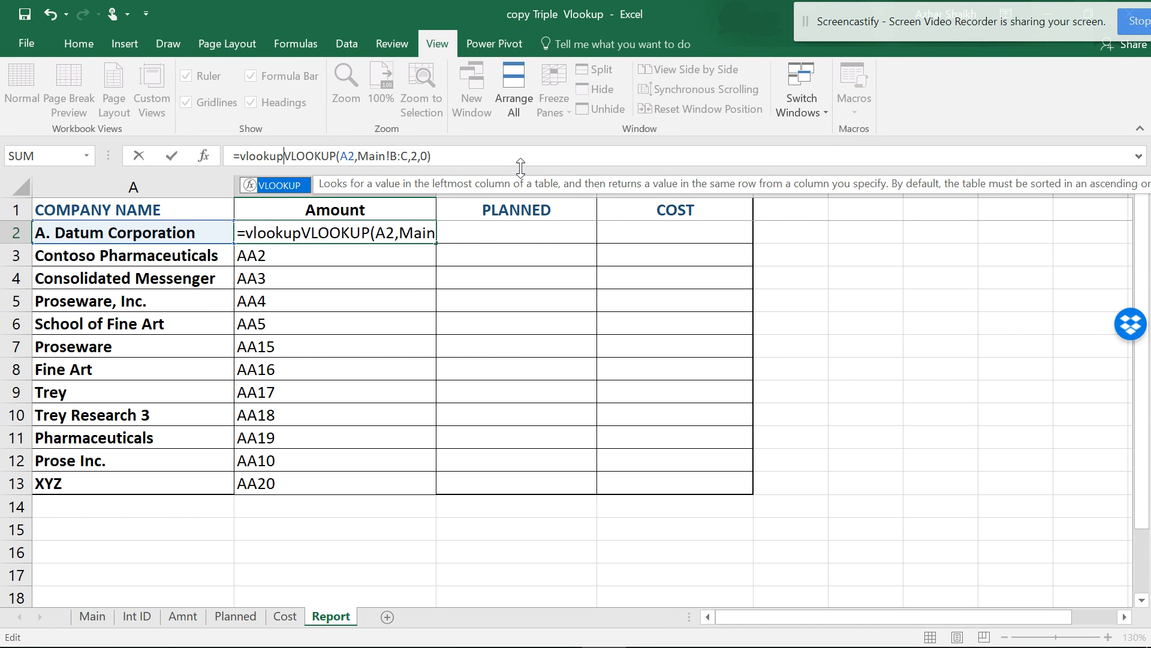
type("(")
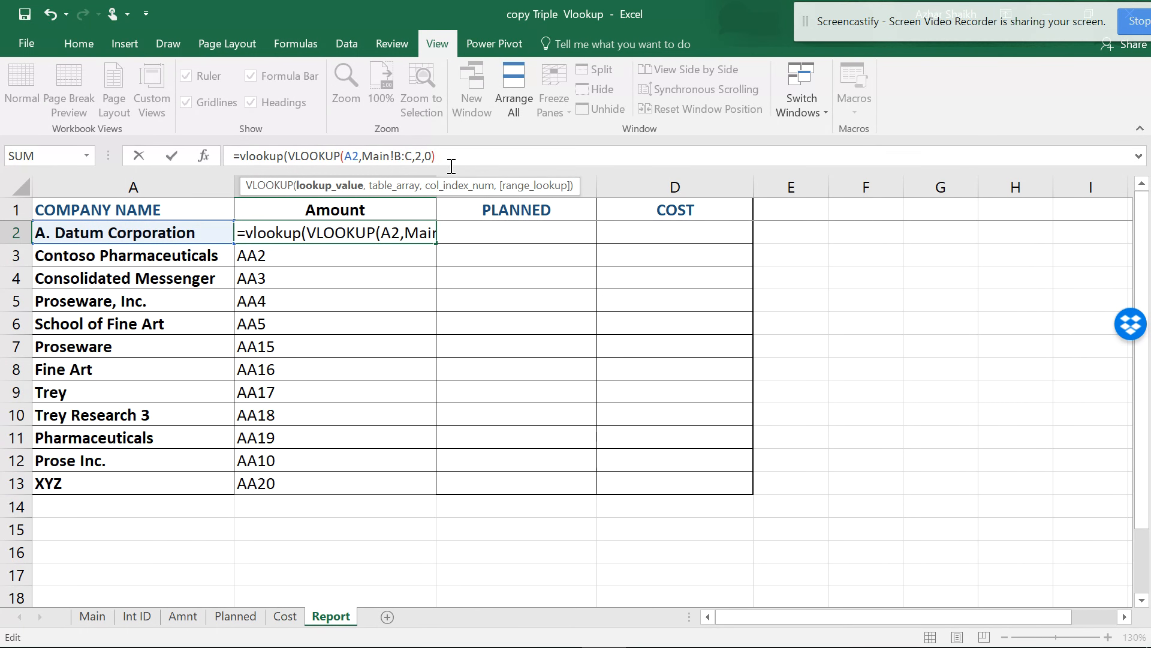
type(",")
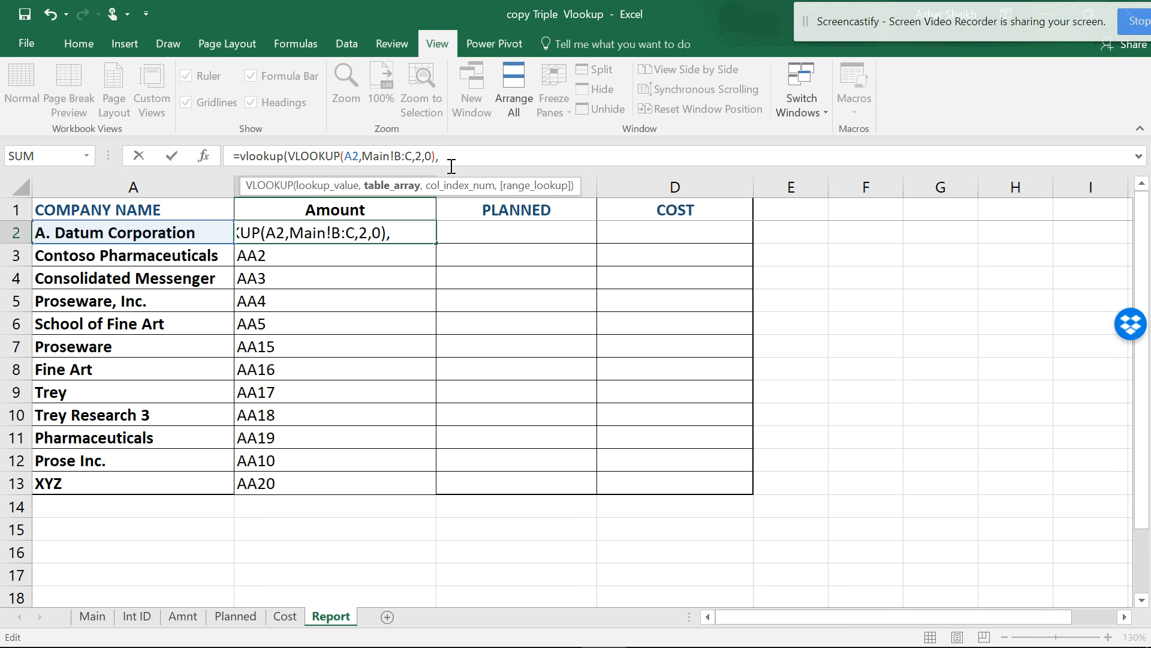
left_click(137, 618)
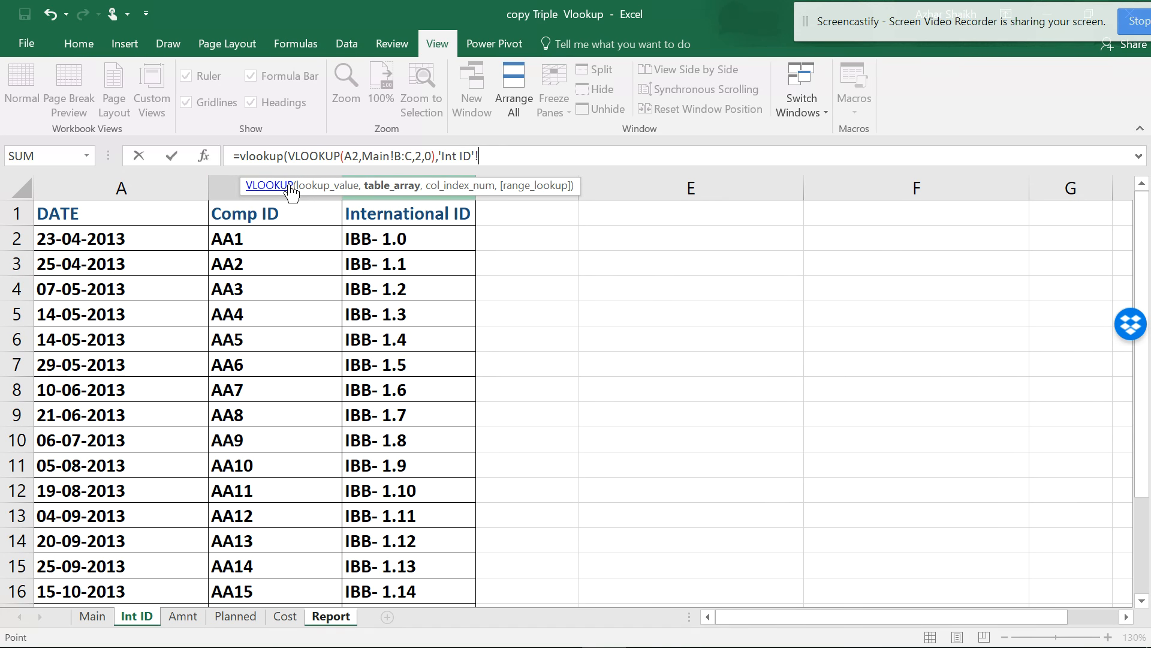
left_click(264, 186)
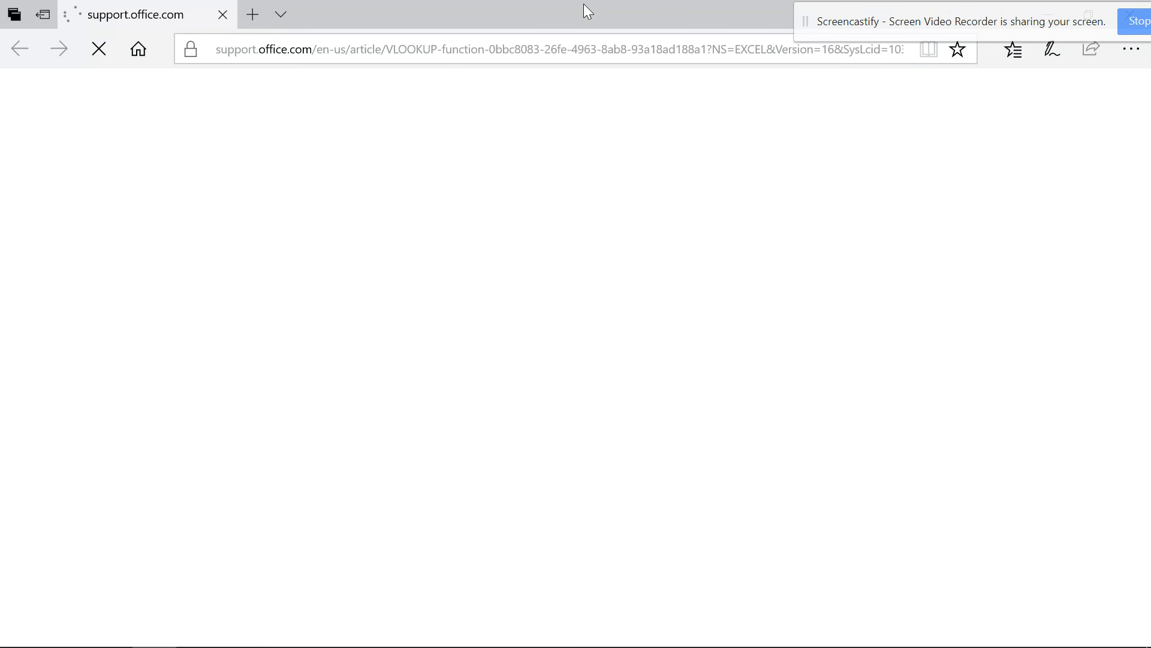
double_click(581, 1)
left_click(773, 74)
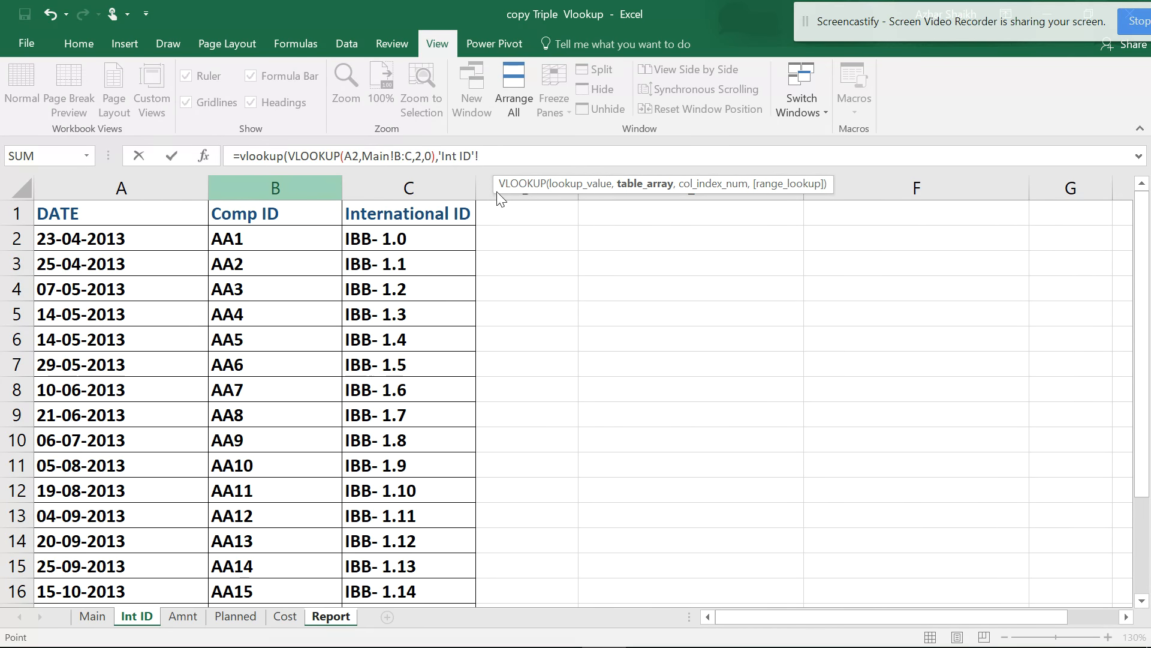
Step: Complete the outer VLOOKUP with 'Int ID'!B:C, column 2 and match type 0, and fill it from B2 down to B13
left_click_drag(314, 177, 373, 182)
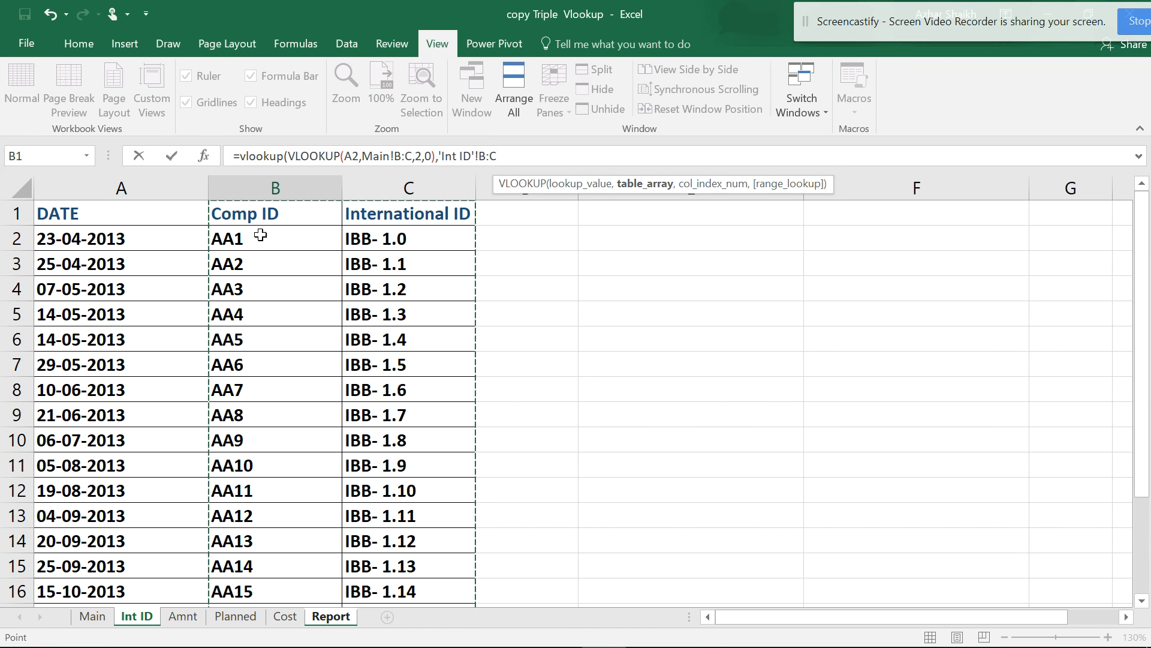
type(",2")
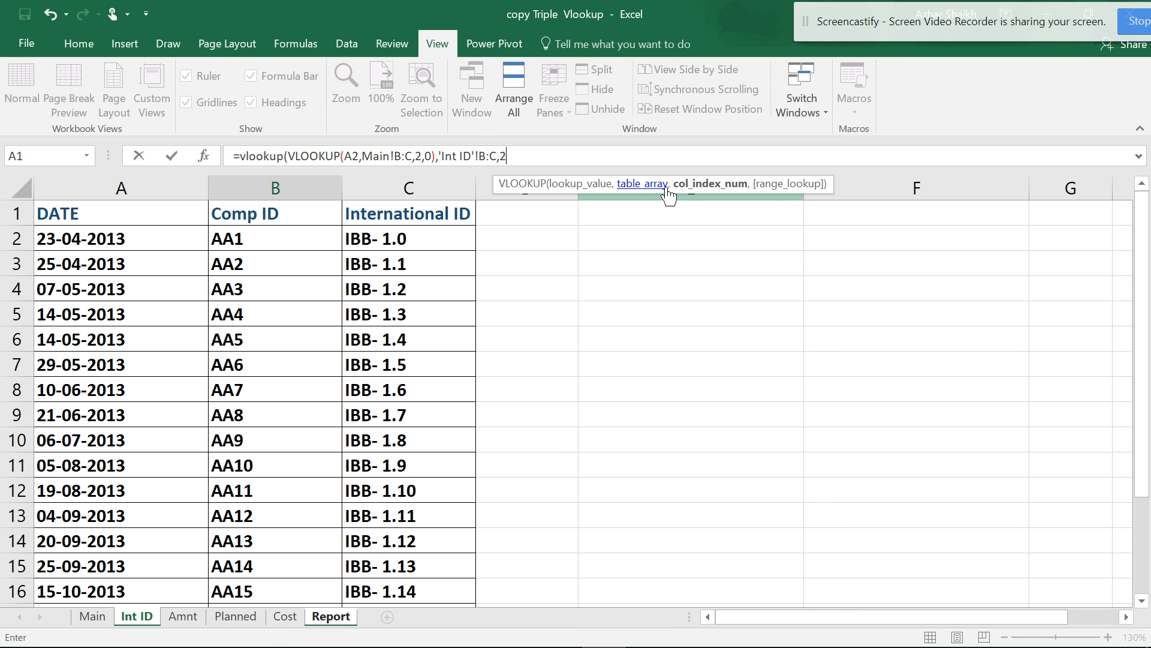
type(",")
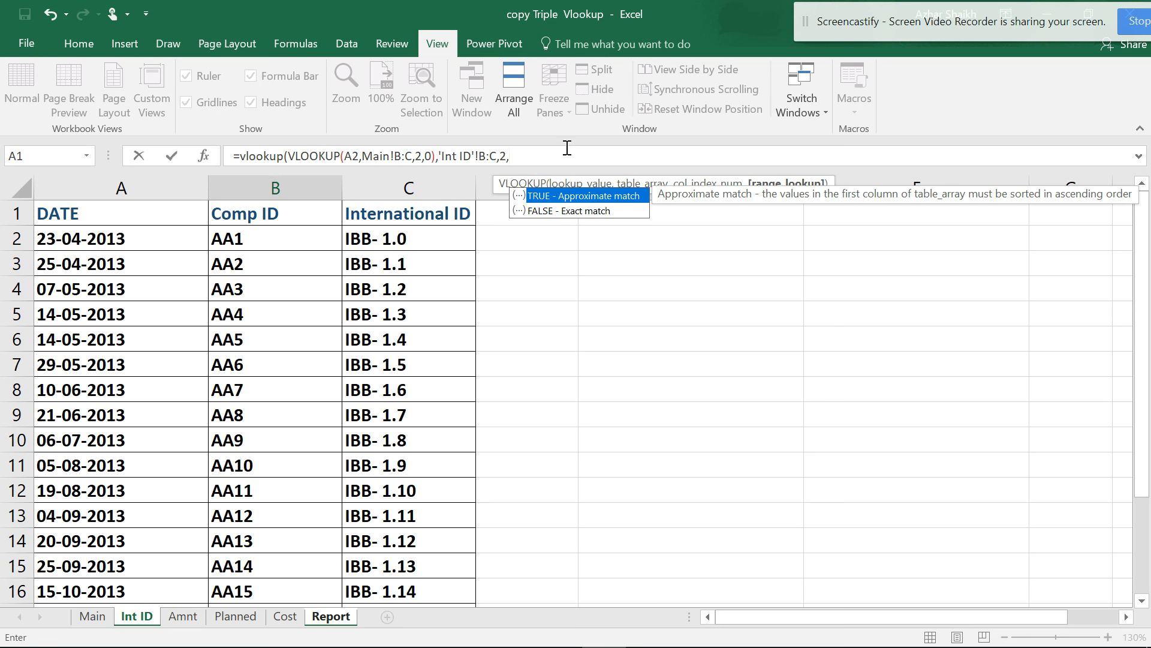
type("0)")
key("Return")
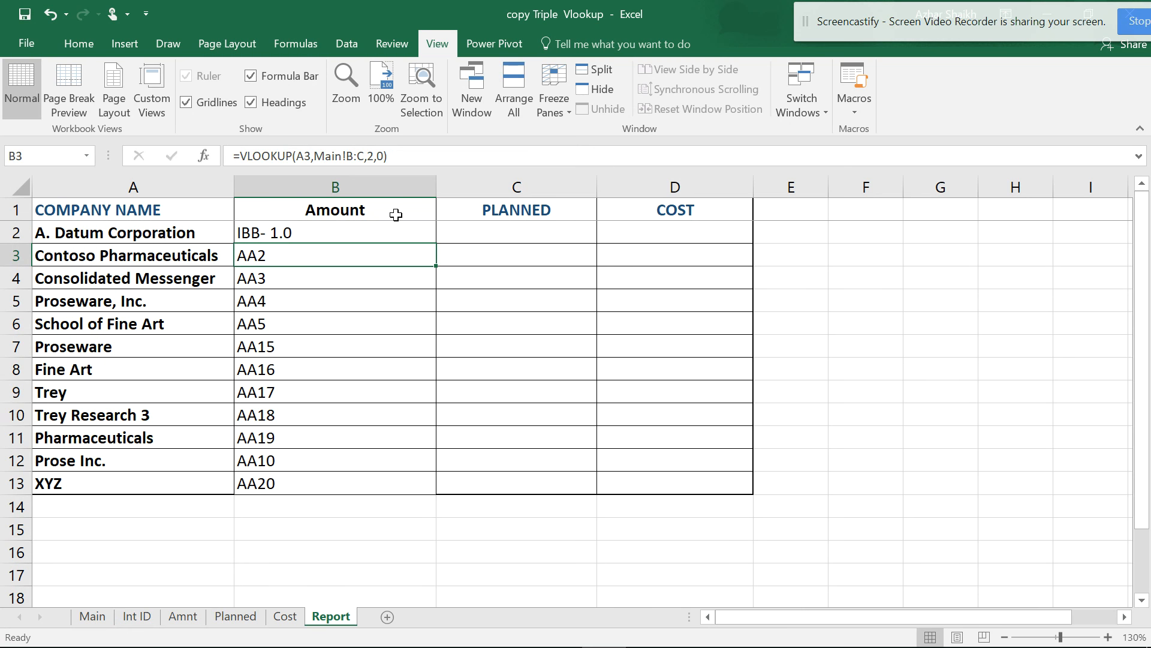
left_click(390, 235)
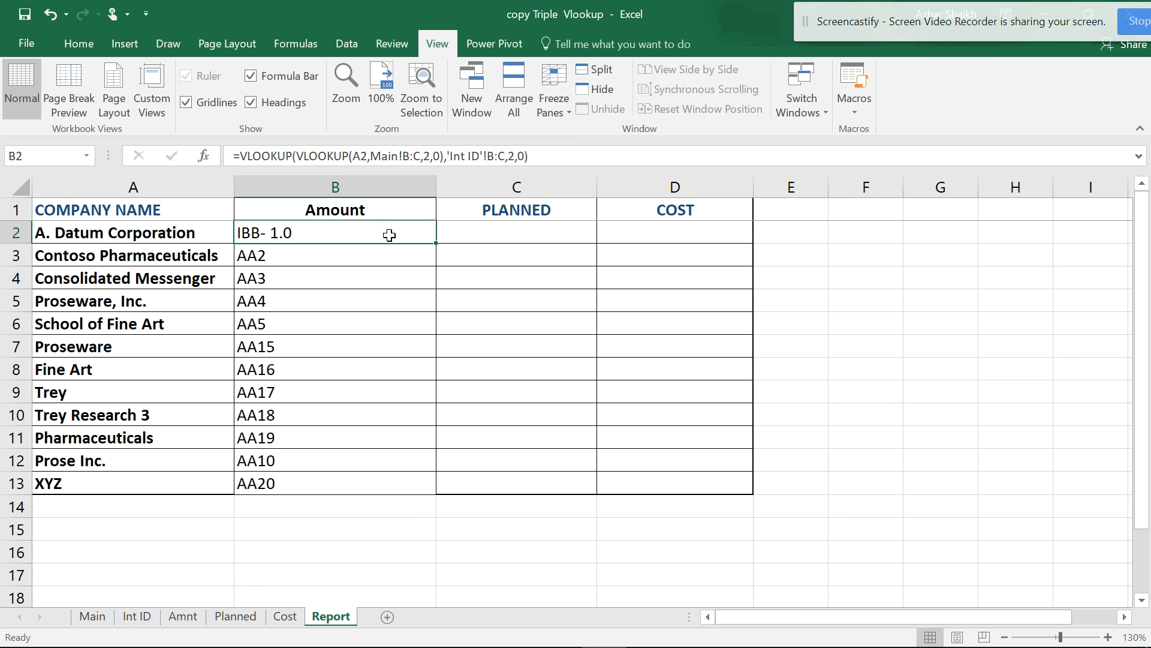
double_click(436, 244)
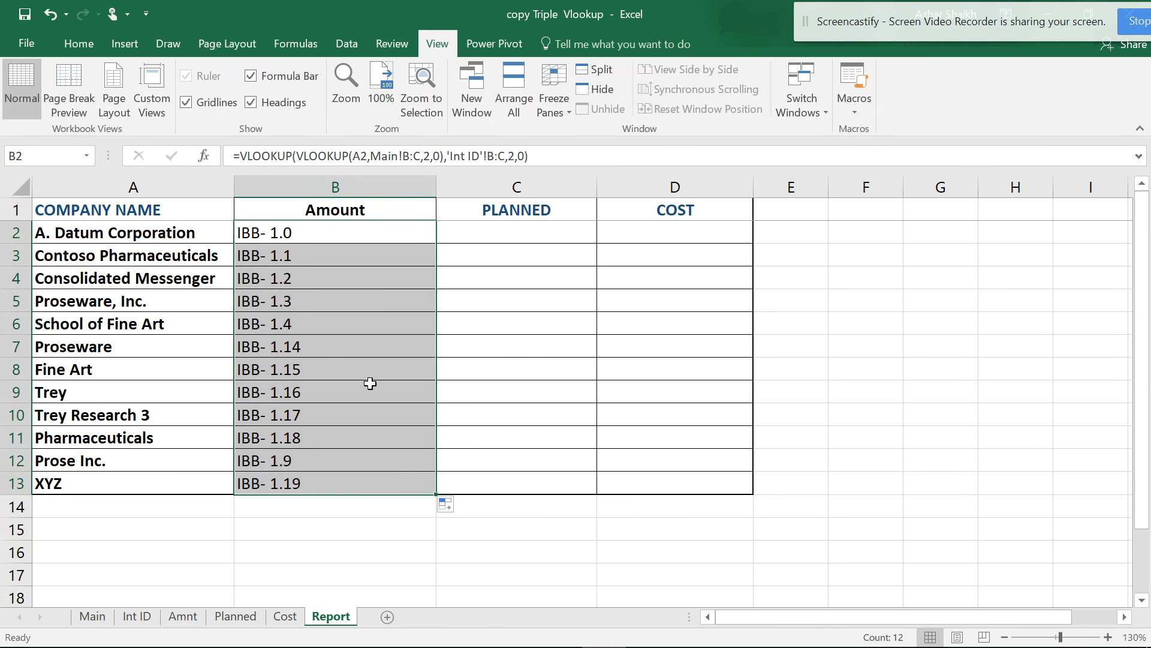
Step: Check the International ID and the amount beside it in row 2 of the Amnt sheet, and return to the Report sheet
left_click(161, 235)
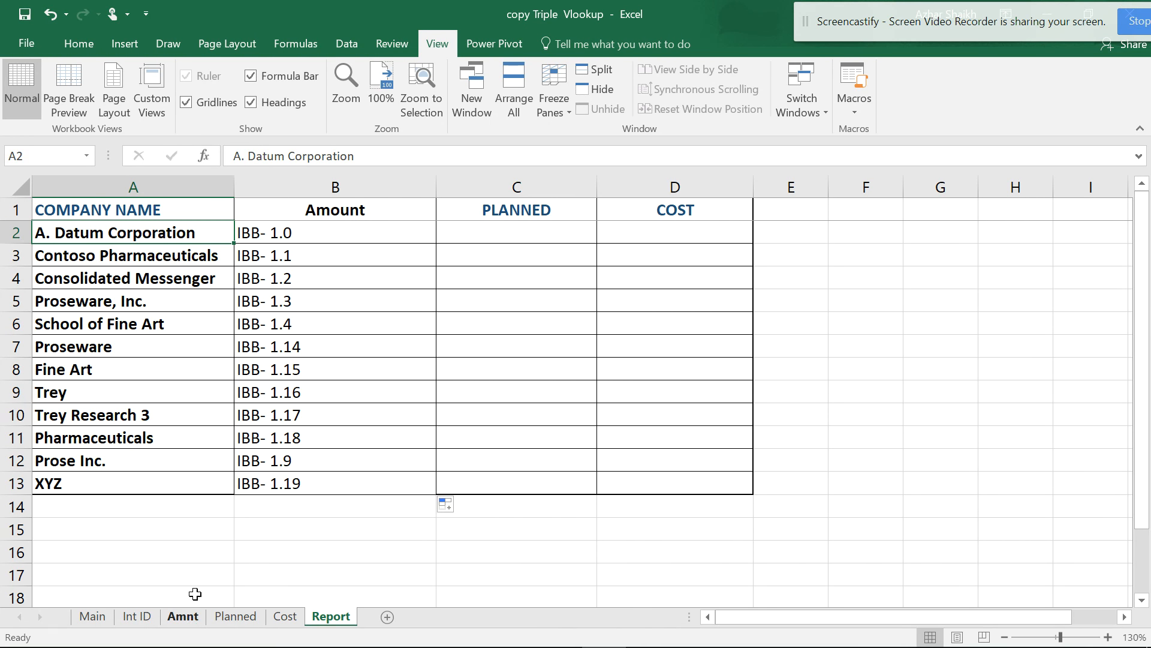
left_click(182, 618)
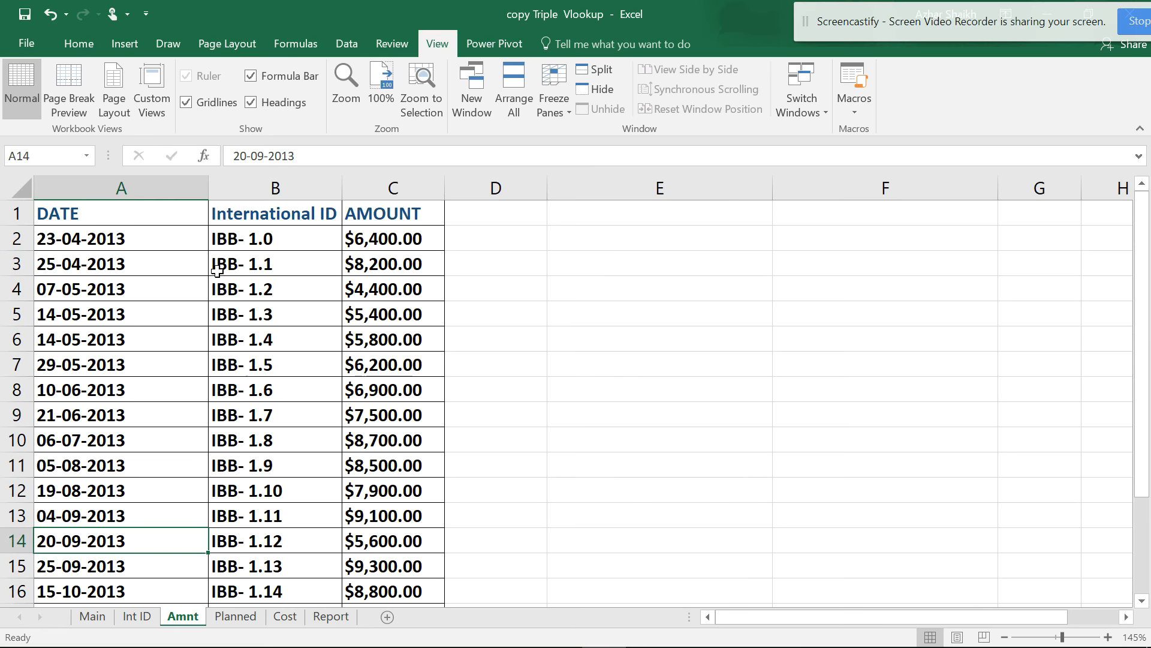
left_click(257, 243)
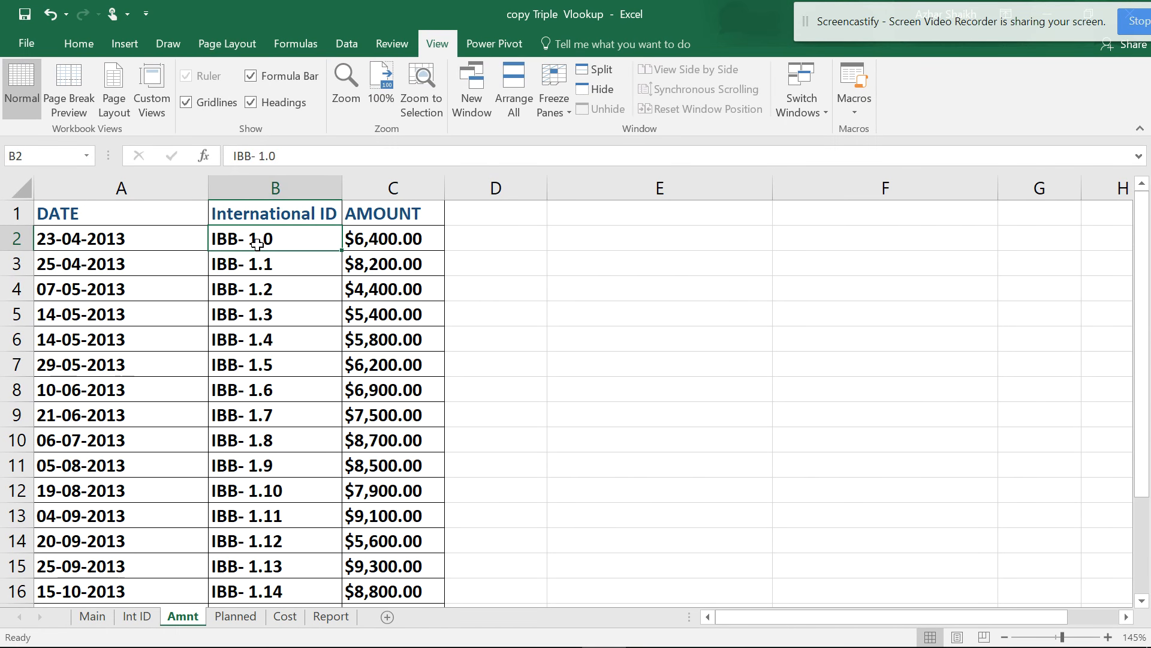
left_click(397, 239)
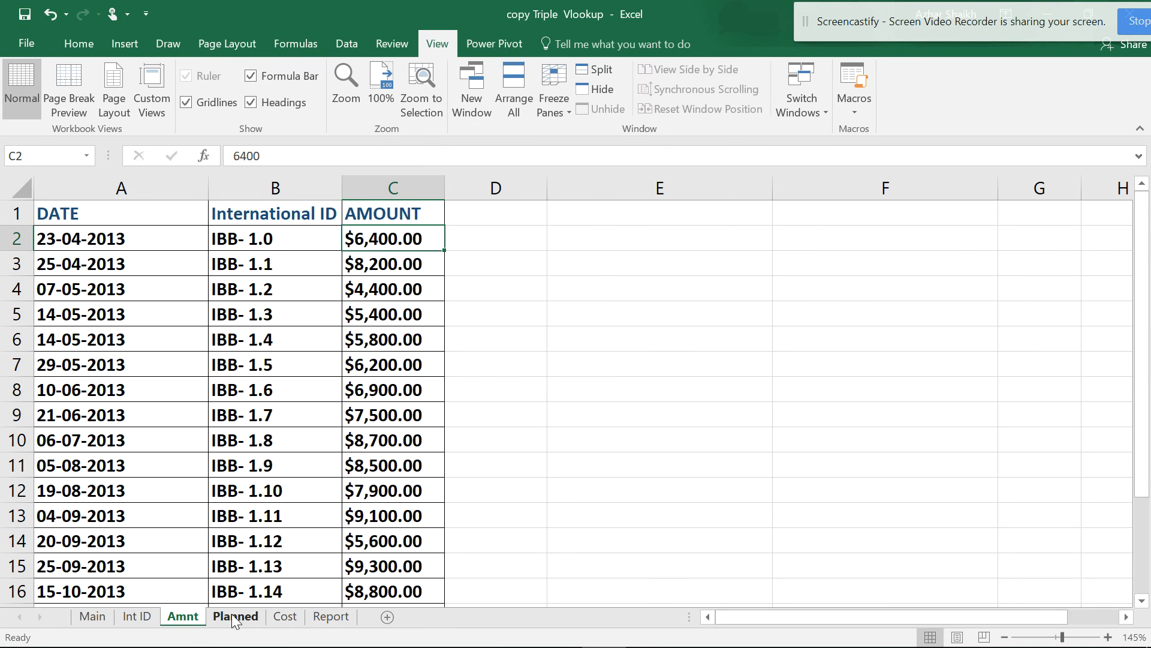
left_click(331, 616)
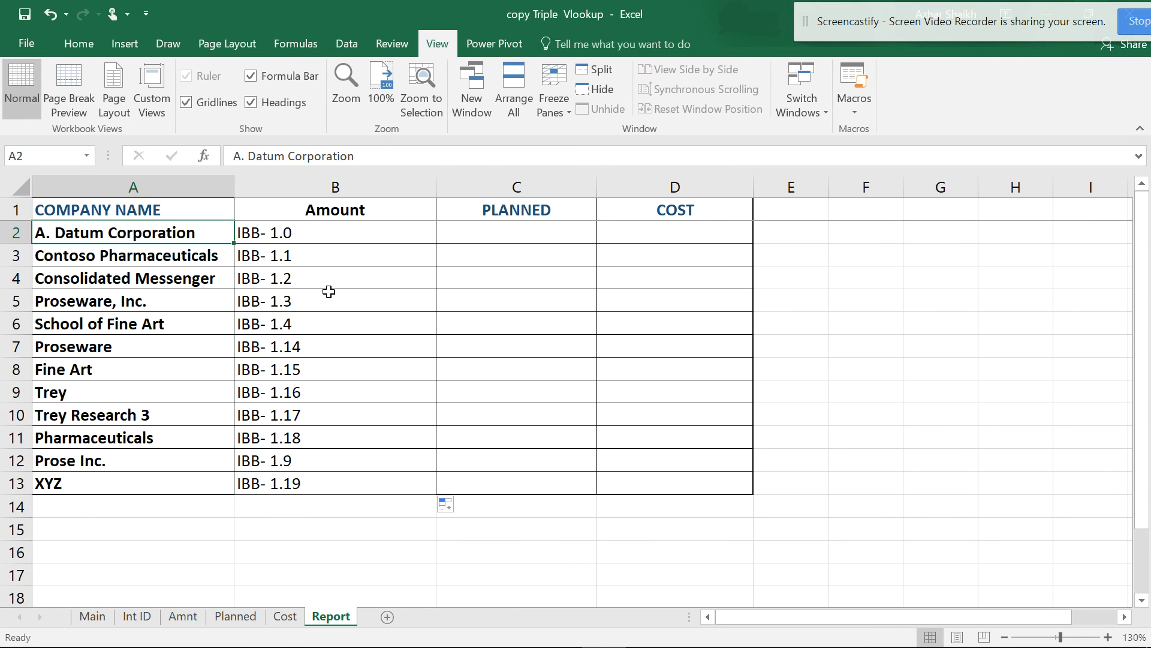
Step: Wrap B2's nested formula in a third, outermost VLOOKUP as its lookup value, ready for the table array
left_click(276, 232)
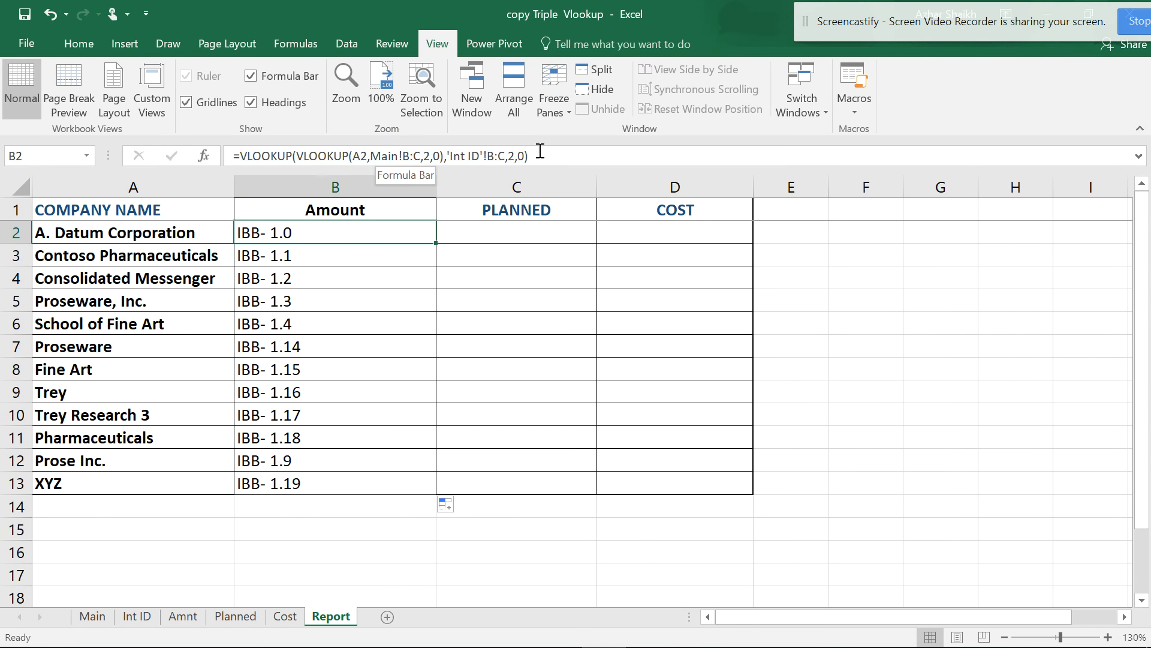
left_click(240, 156)
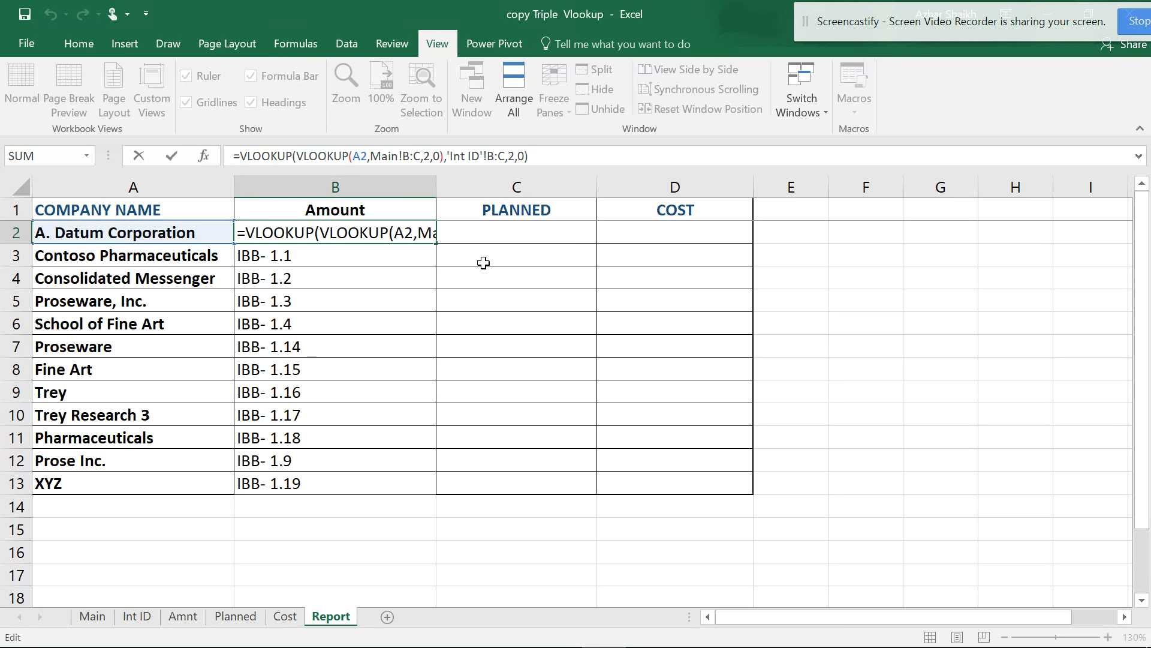
type("vlookup")
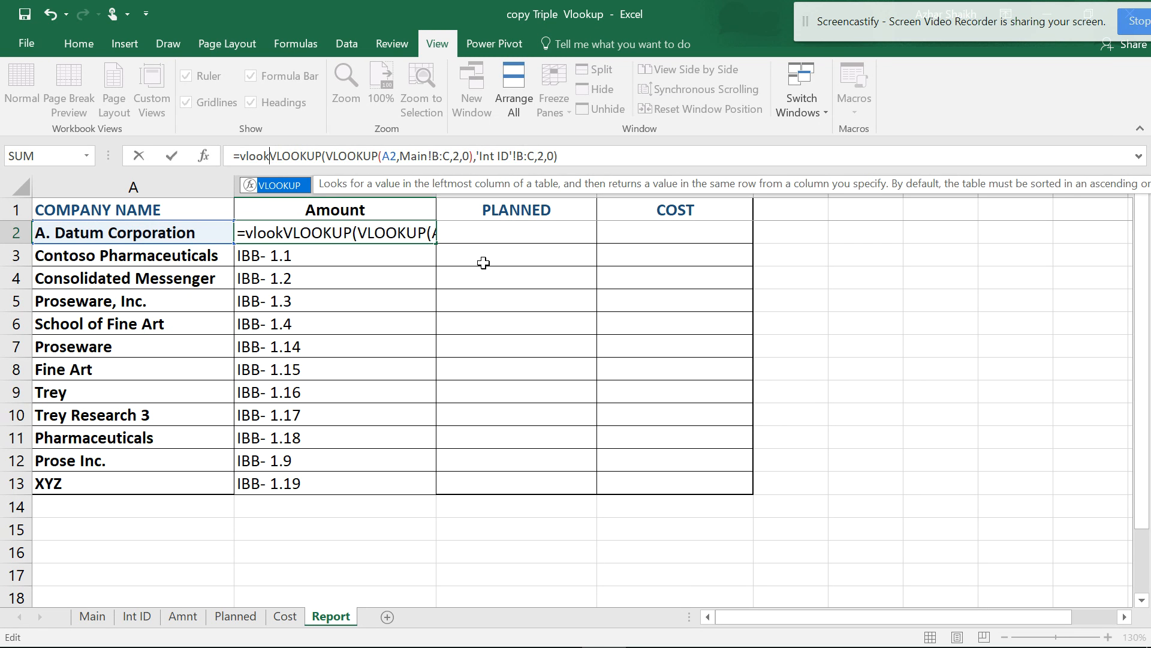
type("(")
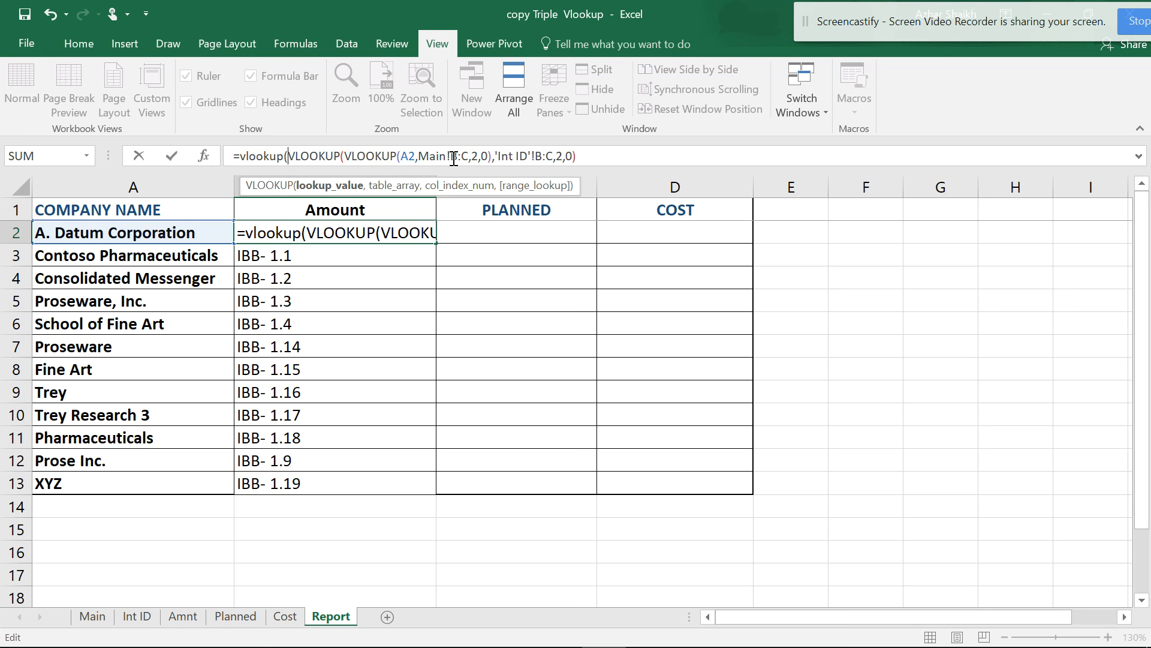
left_click(585, 156)
type(",")
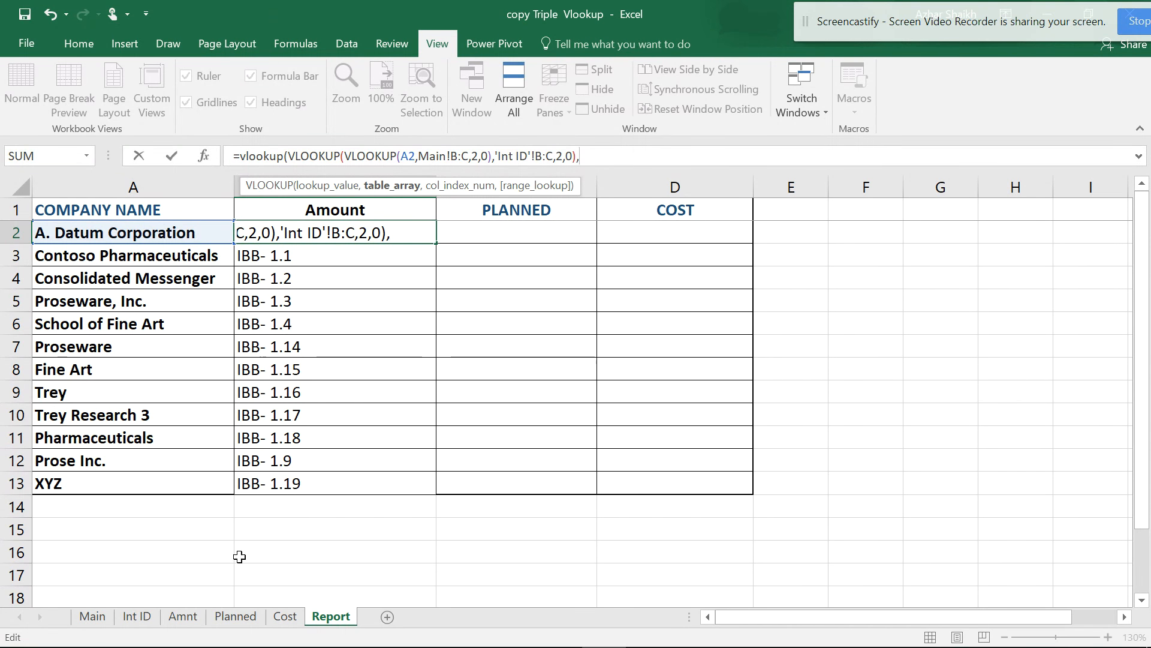
Step: Complete the outermost VLOOKUP with Amnt!B:C, column 2 and match type 0, and fill it from B2 down to B13
left_click(185, 616)
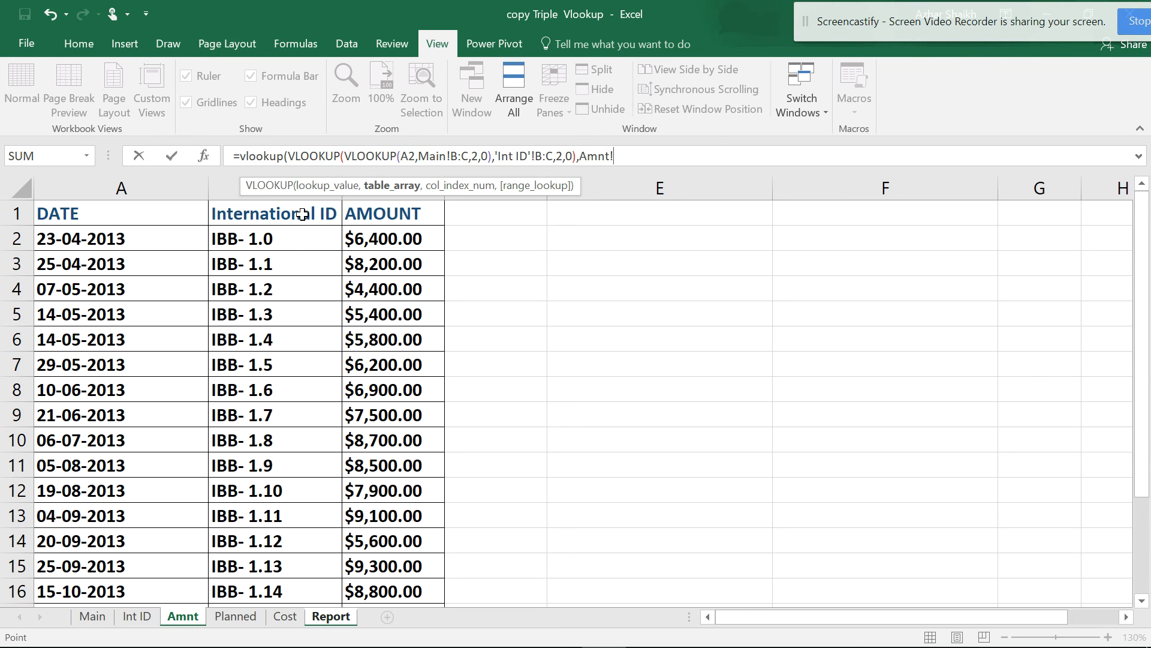
left_click(230, 183)
left_click_drag(240, 186, 381, 197)
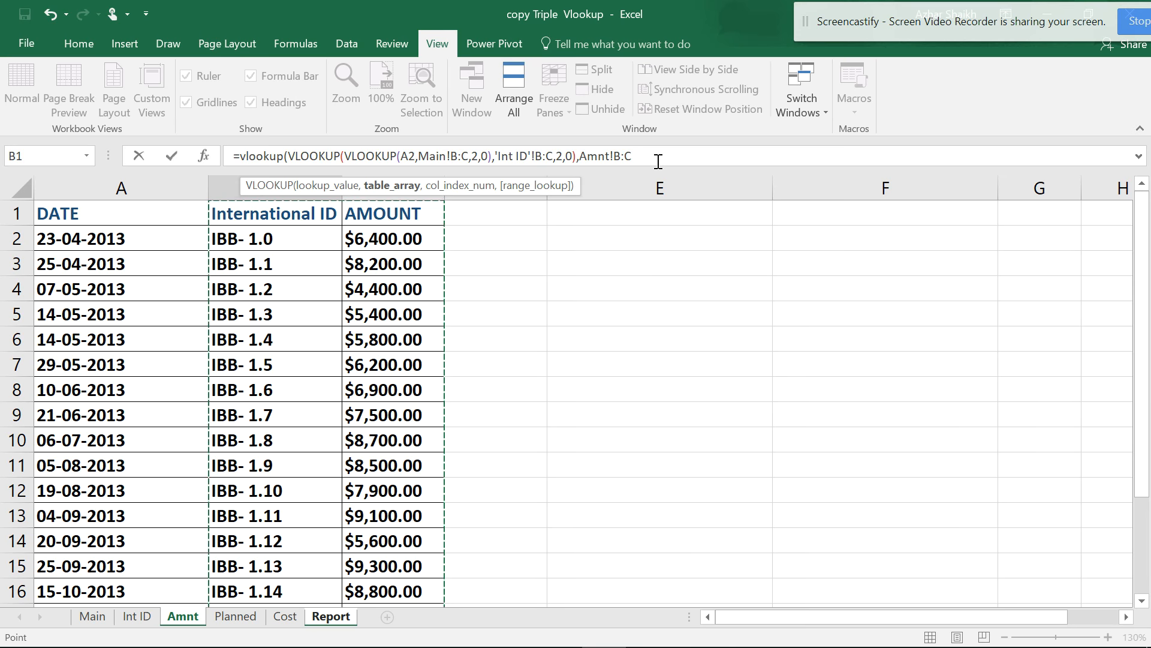
type(",")
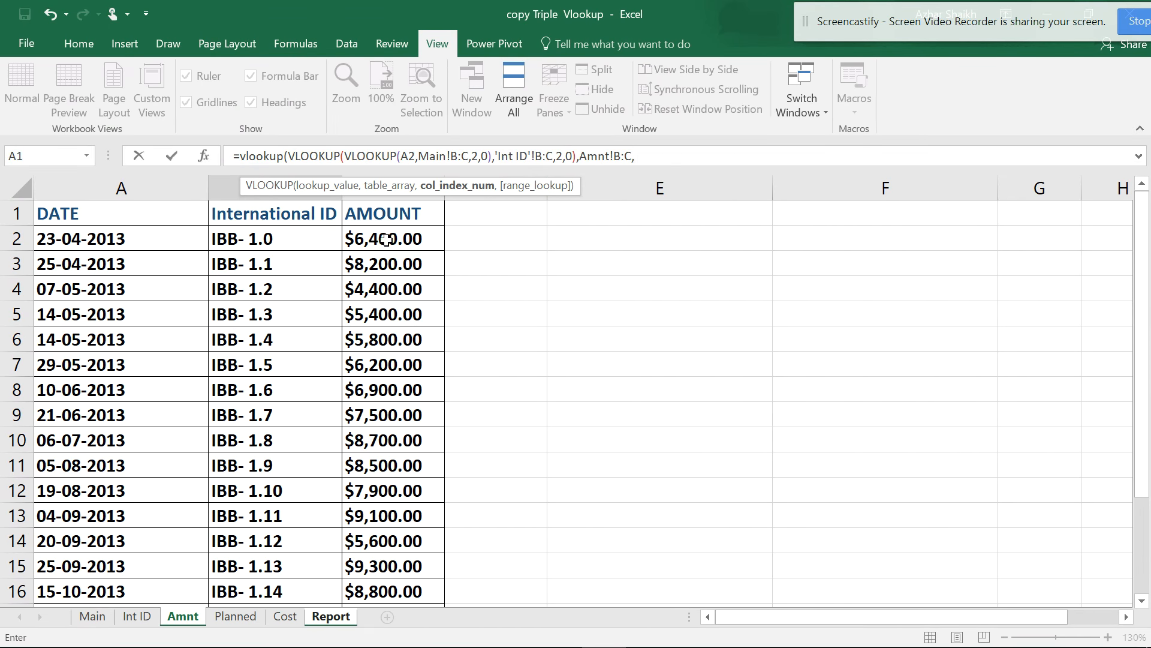
type("2,")
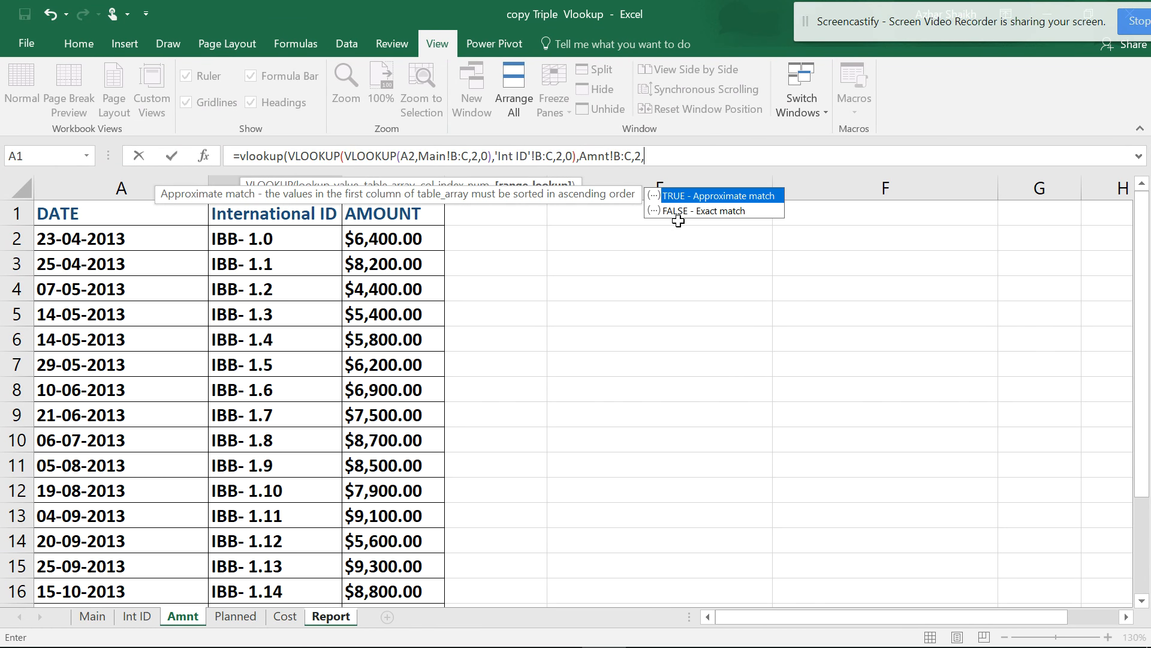
type("0)")
key("Return")
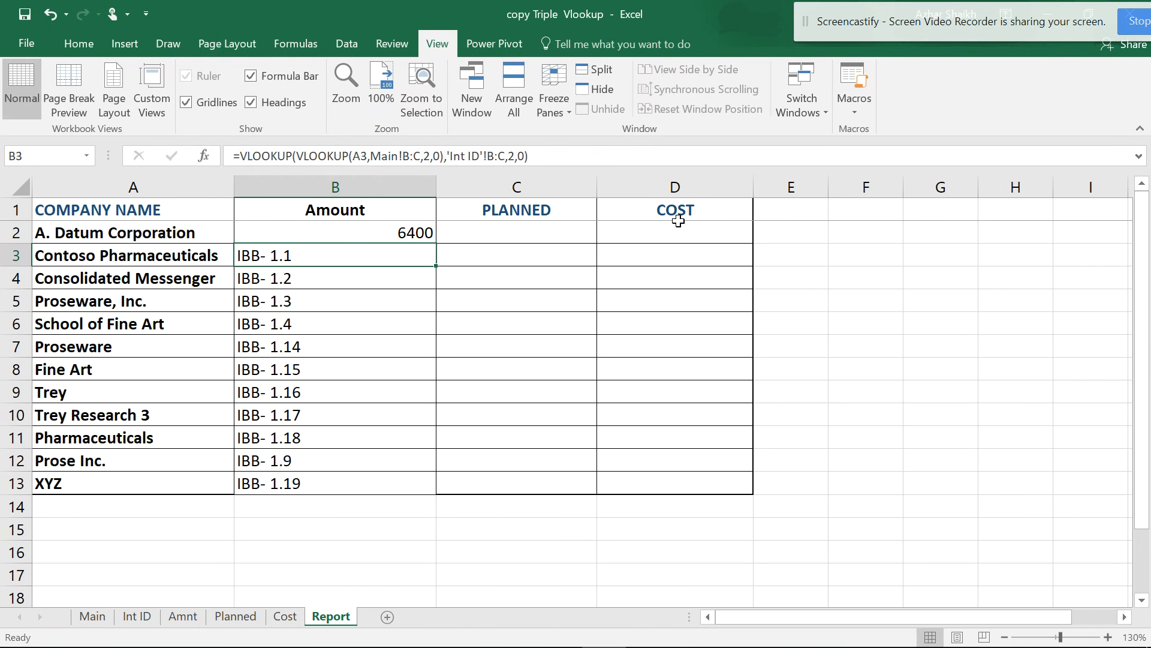
left_click(380, 230)
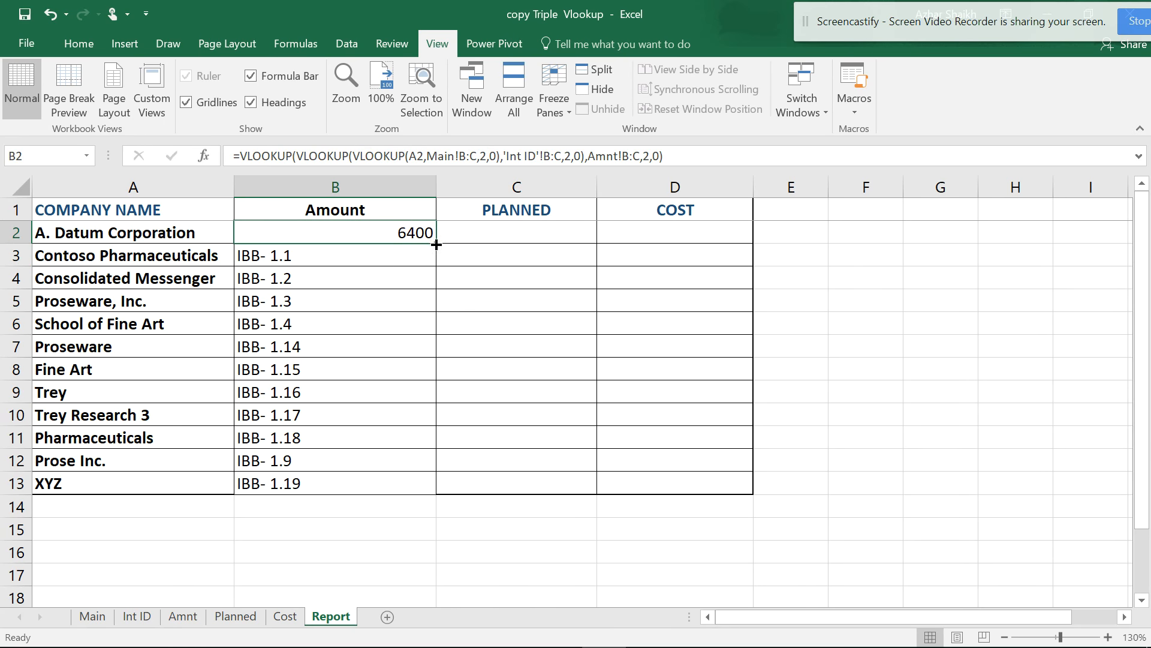
double_click(436, 244)
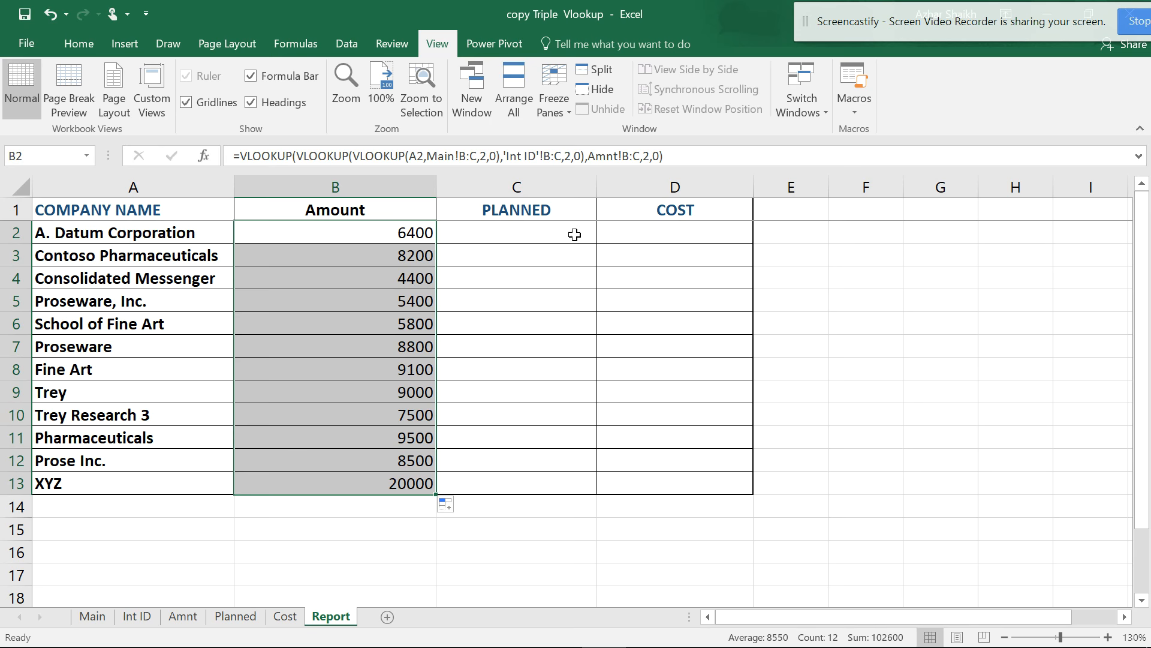
Step: Examine the column layouts of the Planned and Cost sheets and return to the Report sheet
left_click(236, 616)
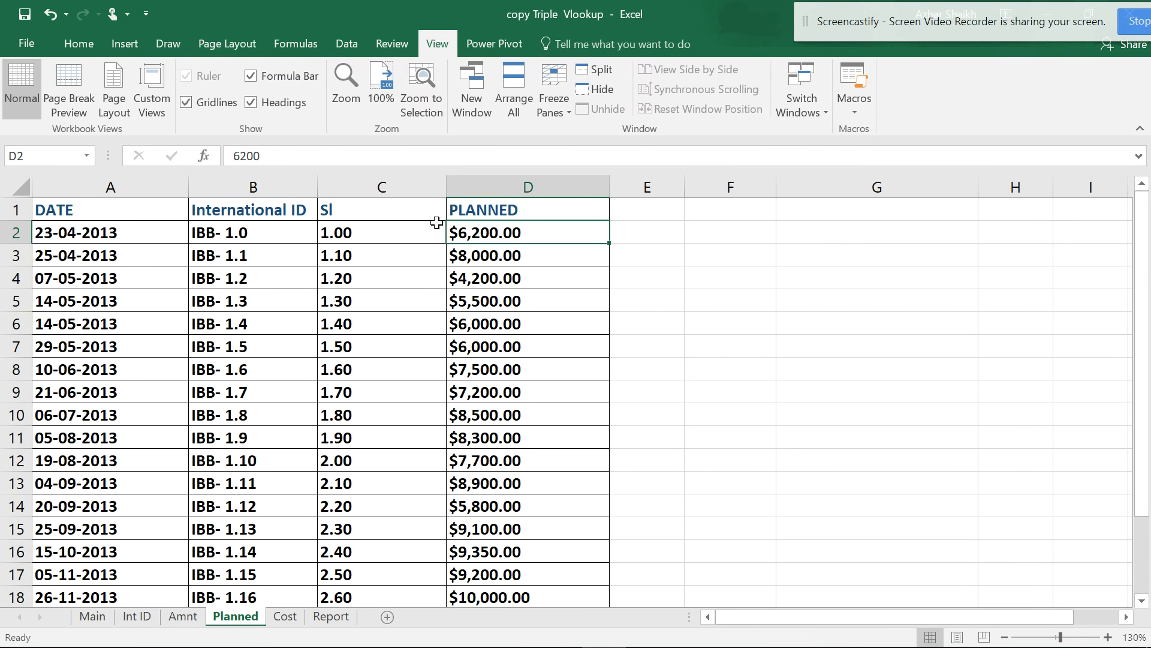
left_click(288, 617)
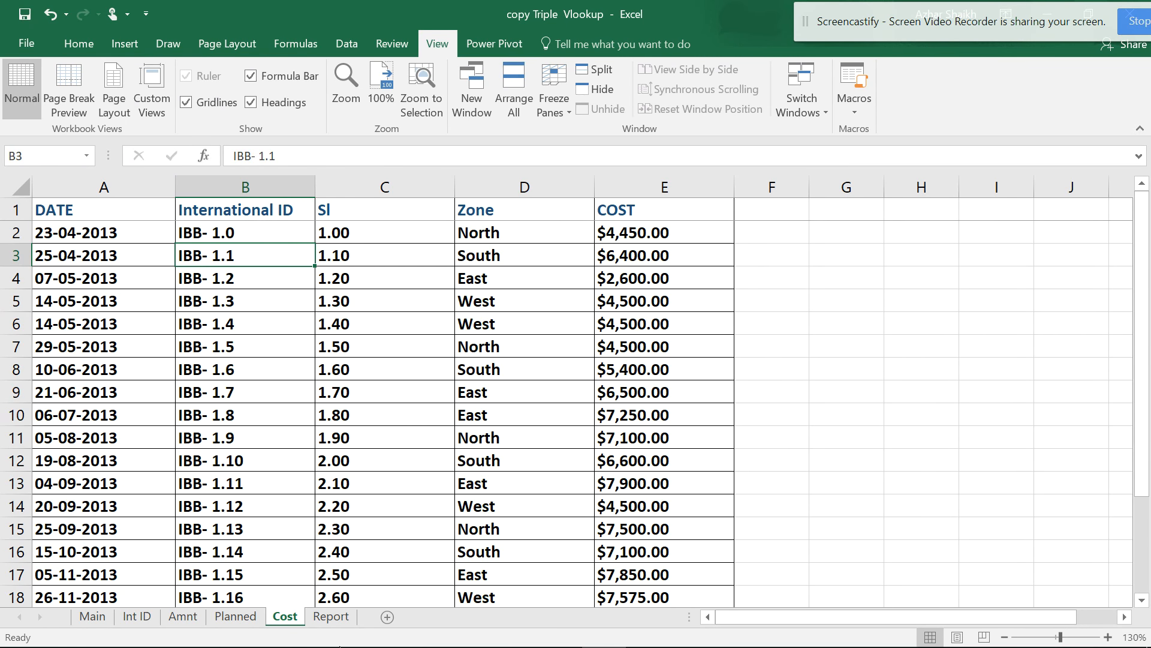
left_click(331, 617)
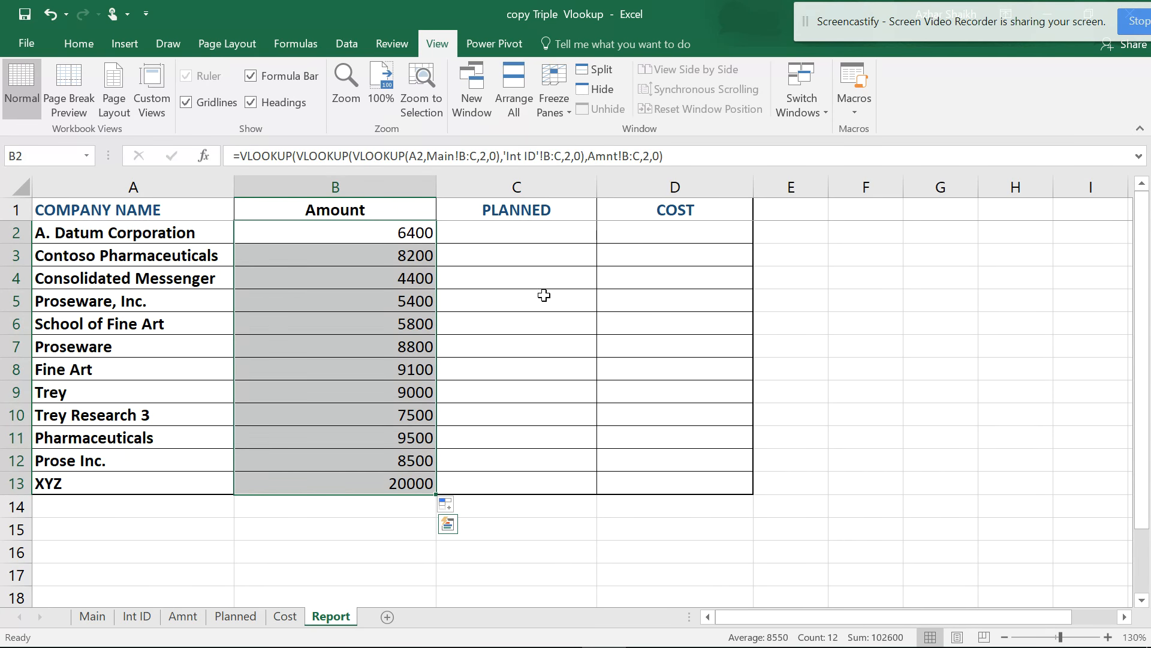